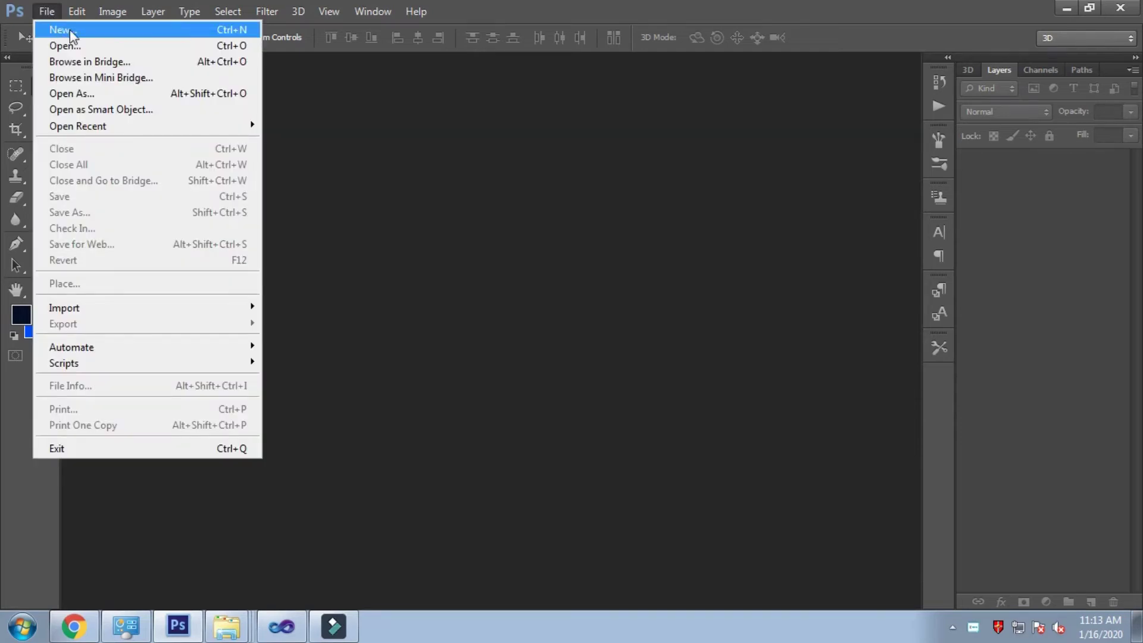
Step: Start a new blank document 2000 px wide by 1300 px high
click(71, 29)
drag(524, 219, 482, 224)
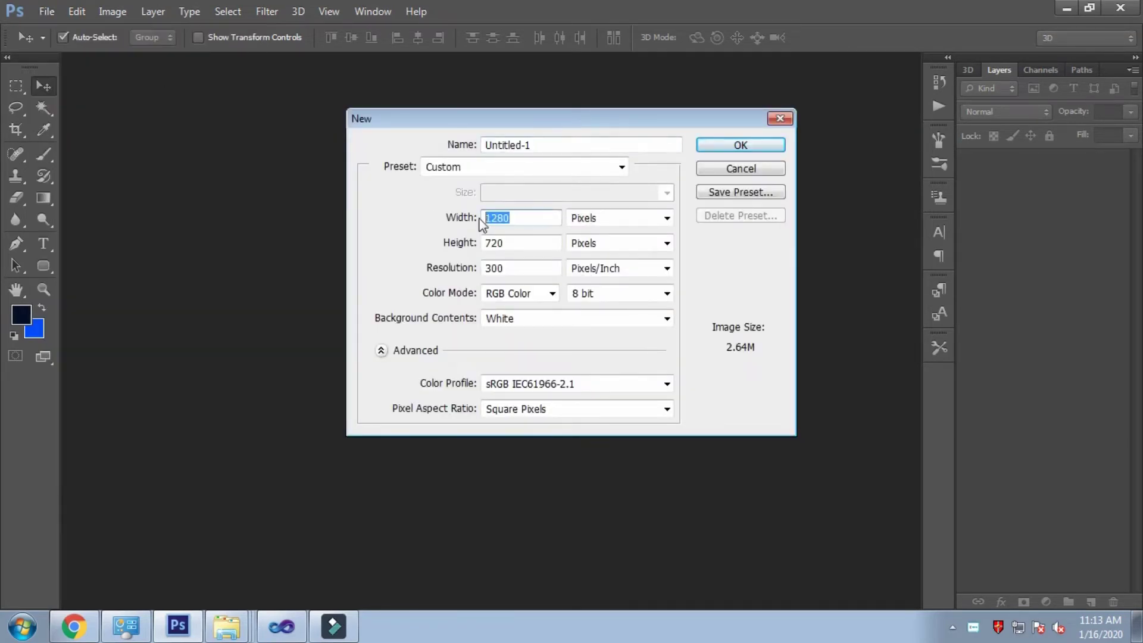
text(2000)
drag(553, 248, 486, 250)
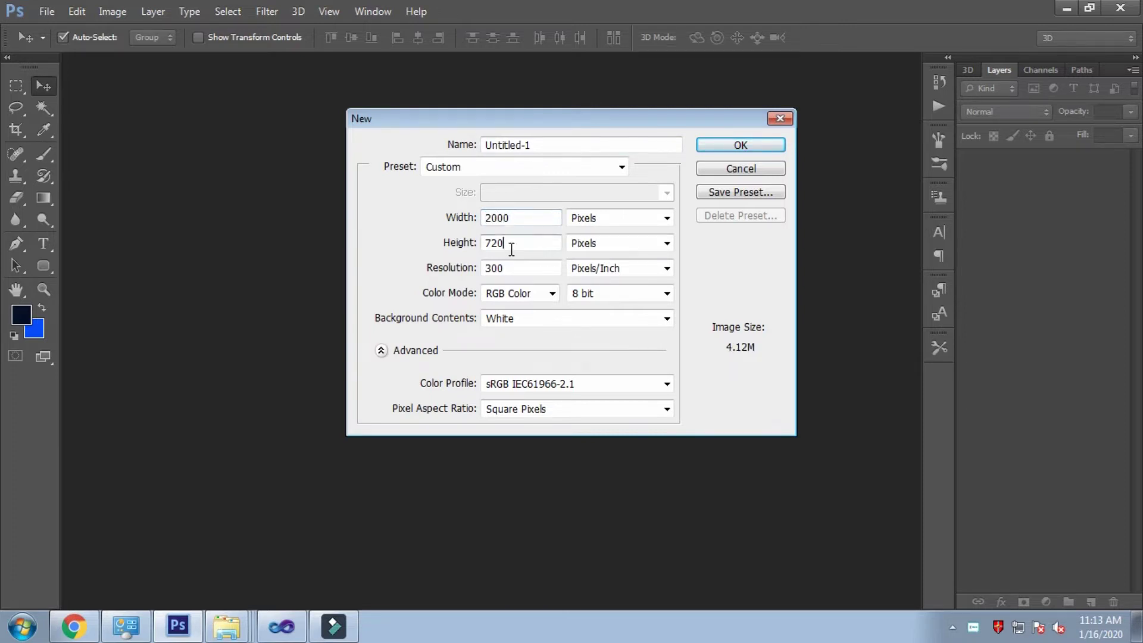
text(1300)
click(733, 149)
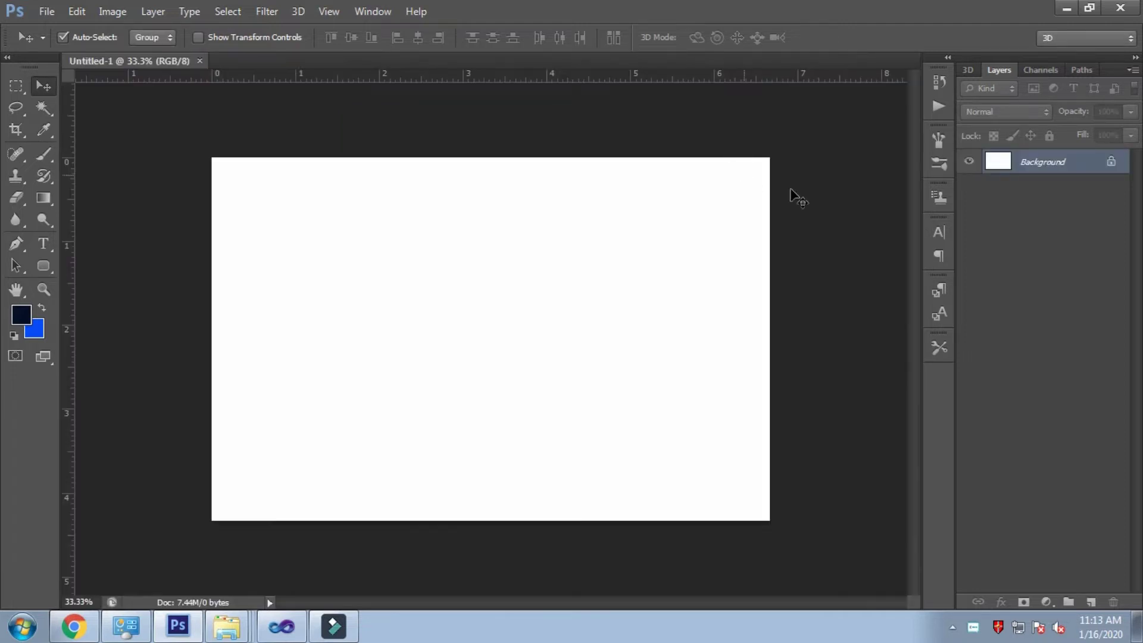
Step: Unlock the Background as Layer 0 and hide it so the canvas shows transparency
double_click(1043, 164)
click(696, 199)
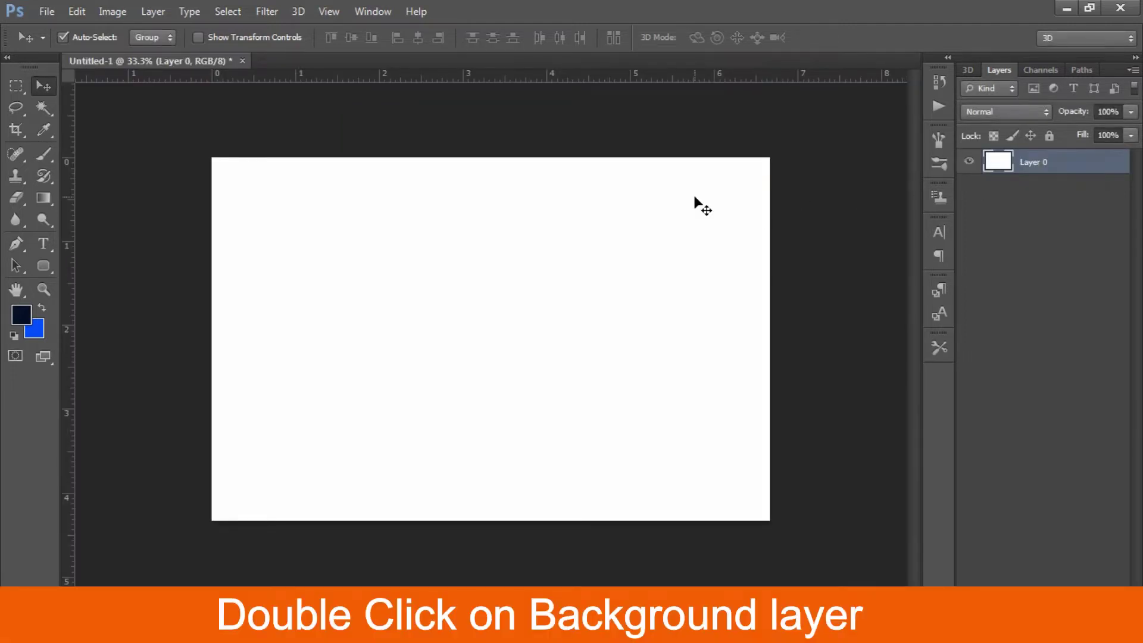
click(969, 162)
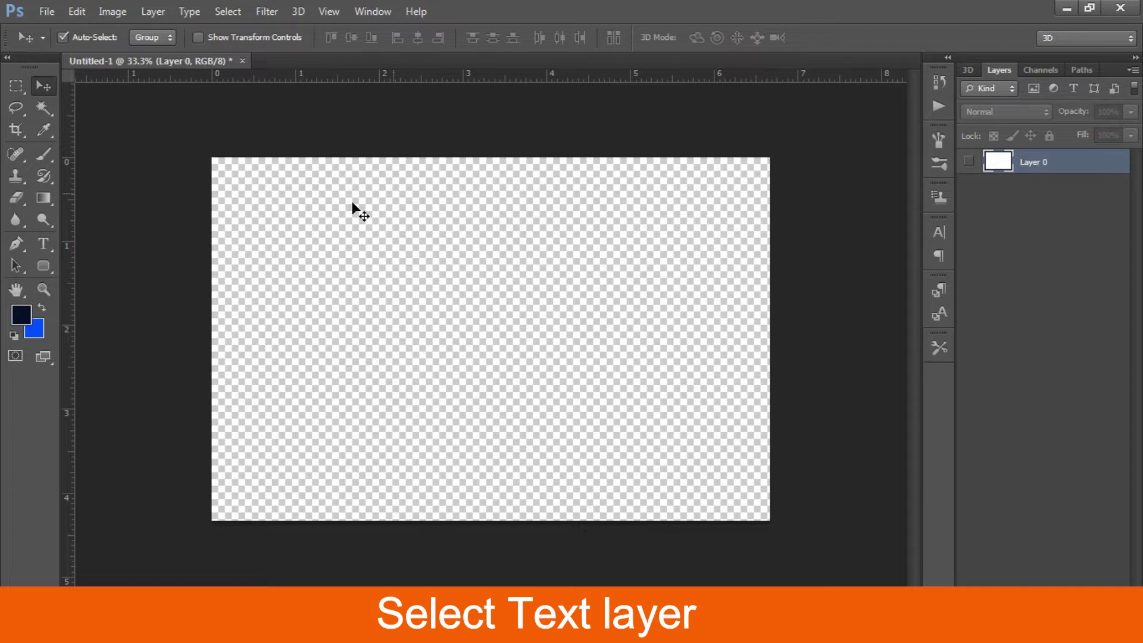
click(43, 244)
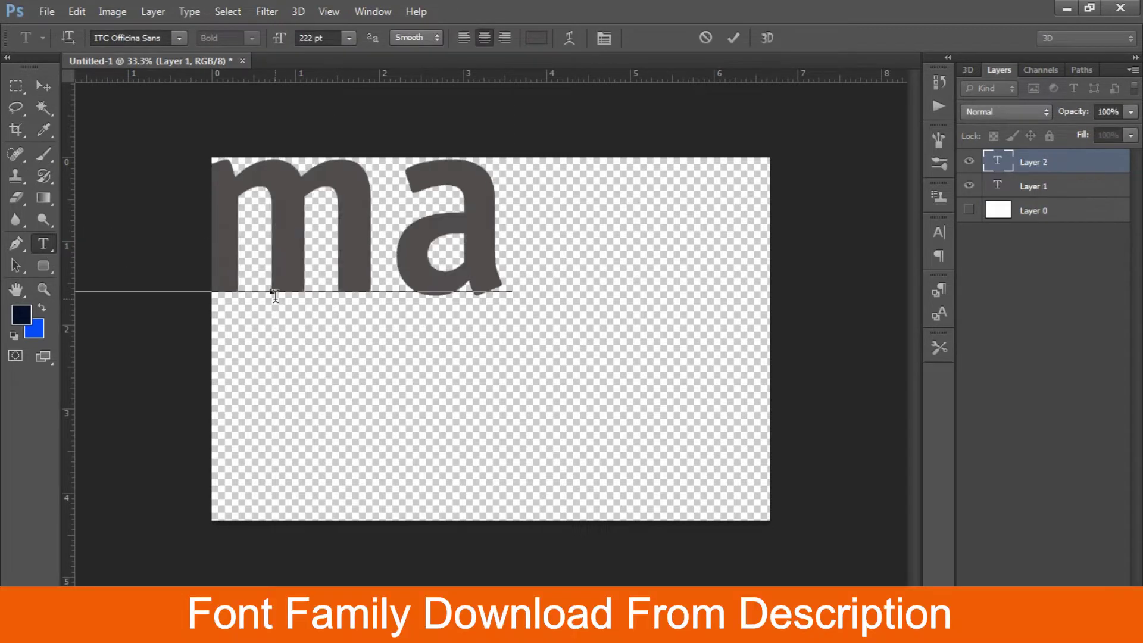
Step: Type 'Amazon' as a type layer, commit it, and move it nearer the canvas centre
text(Ama)
text(zo)
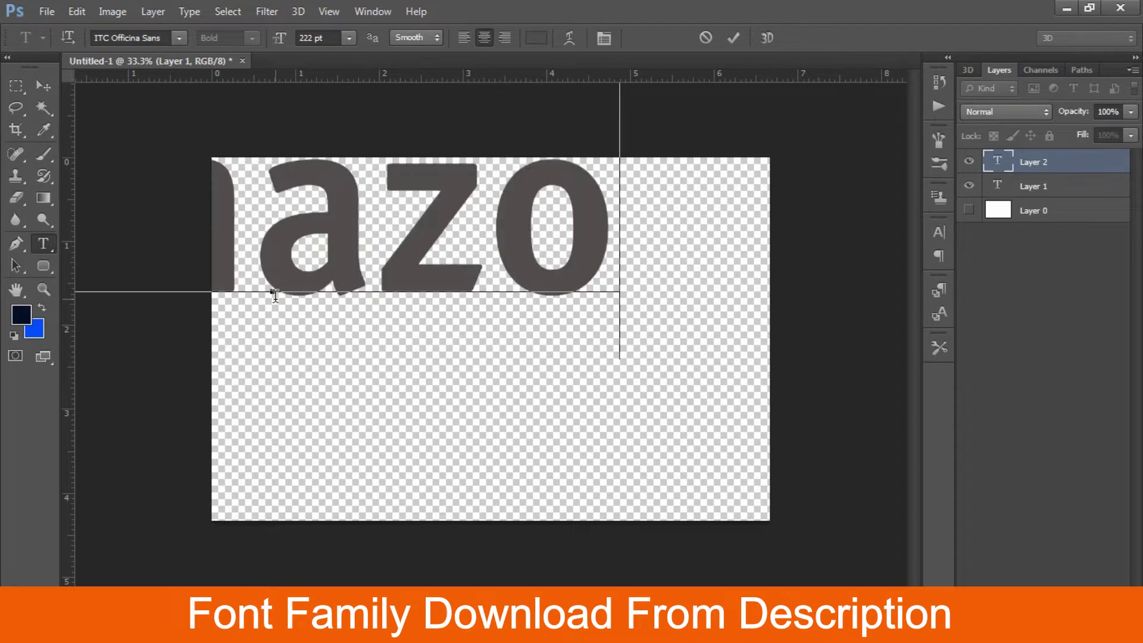
text(n)
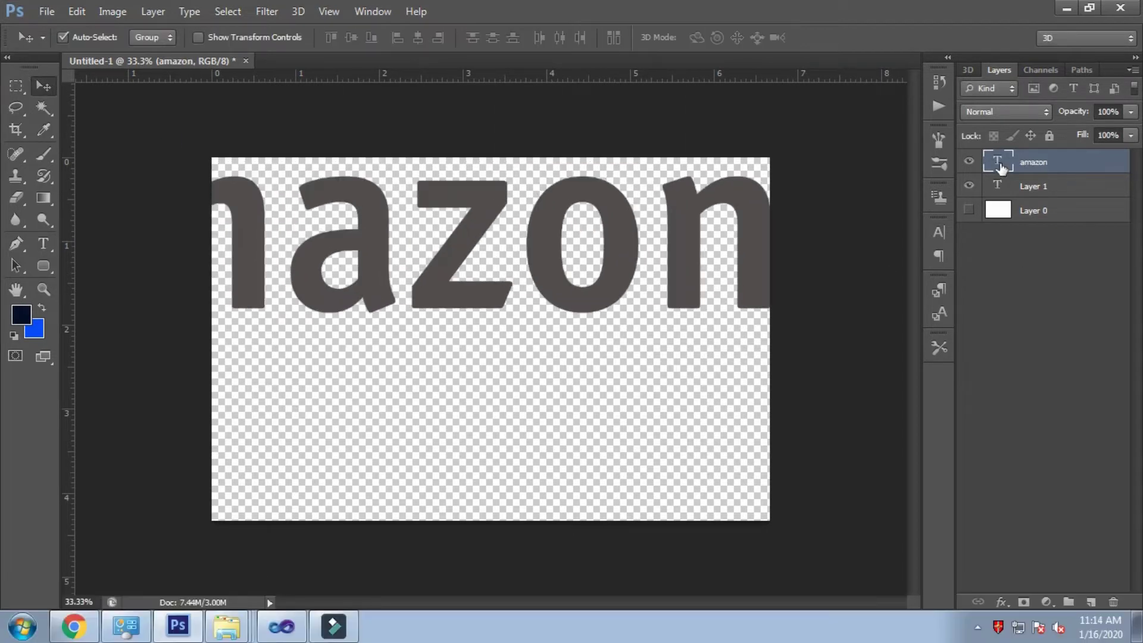
double_click(998, 161)
key(ctrl+Return)
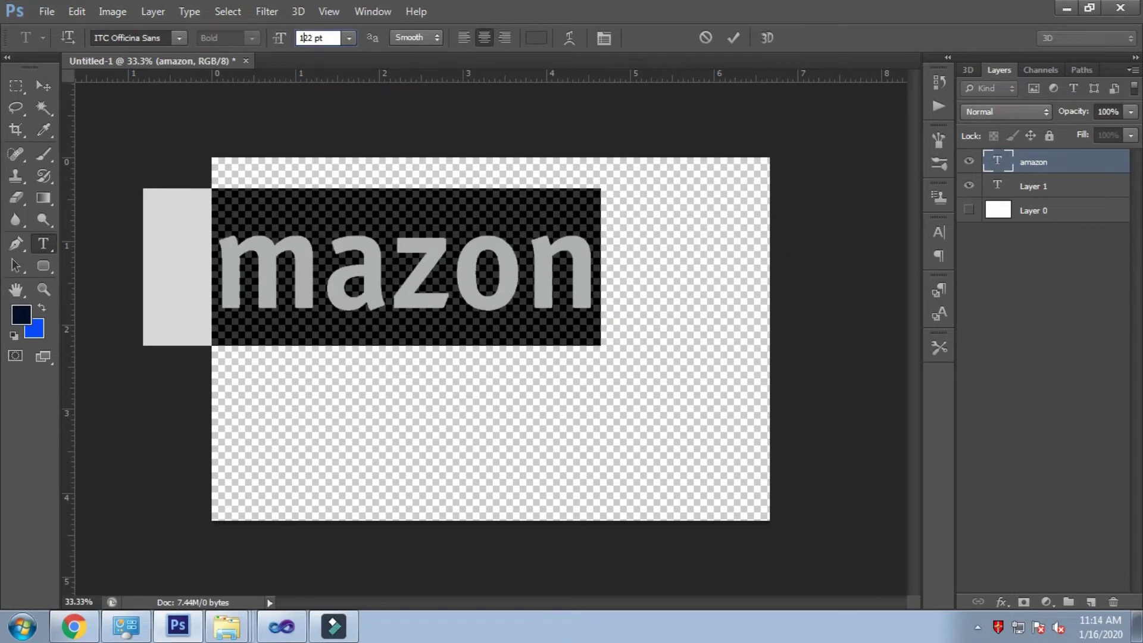
key(v)
drag(392, 267, 518, 304)
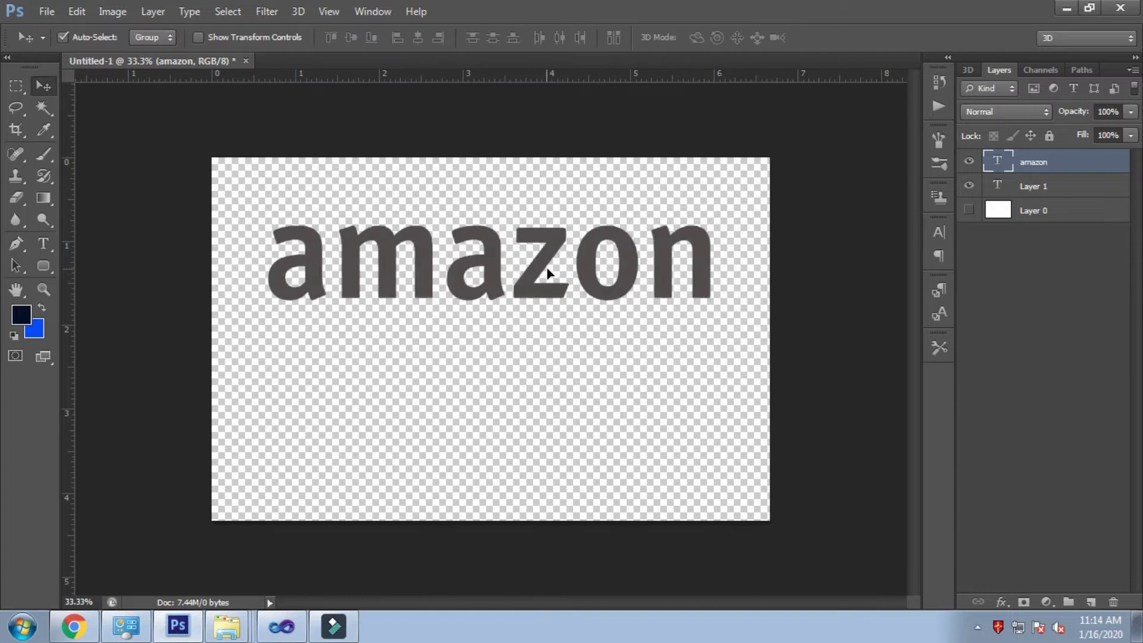
click(17, 243)
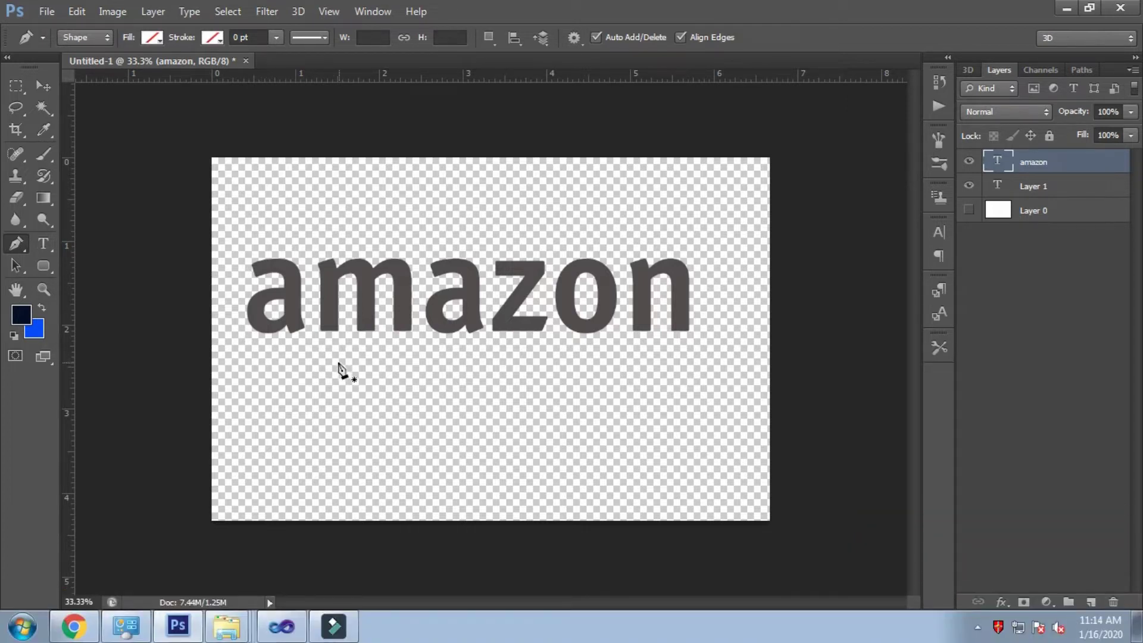
Step: Draw a closed crescent smile path under the amazon lettering as Shape 1
click(337, 361)
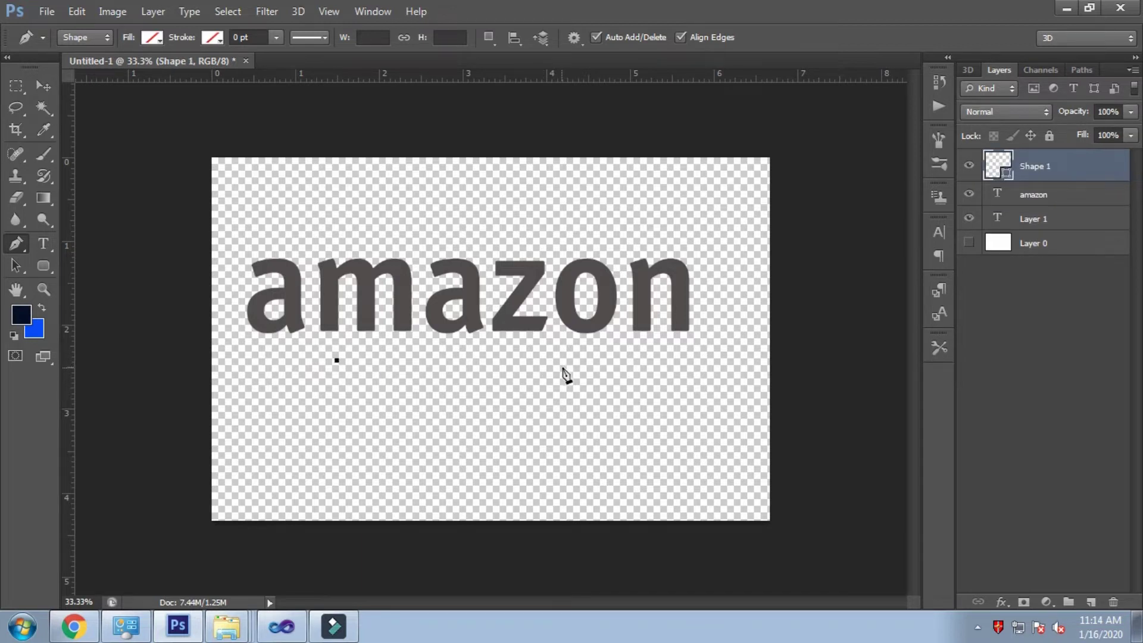
drag(564, 368, 703, 320)
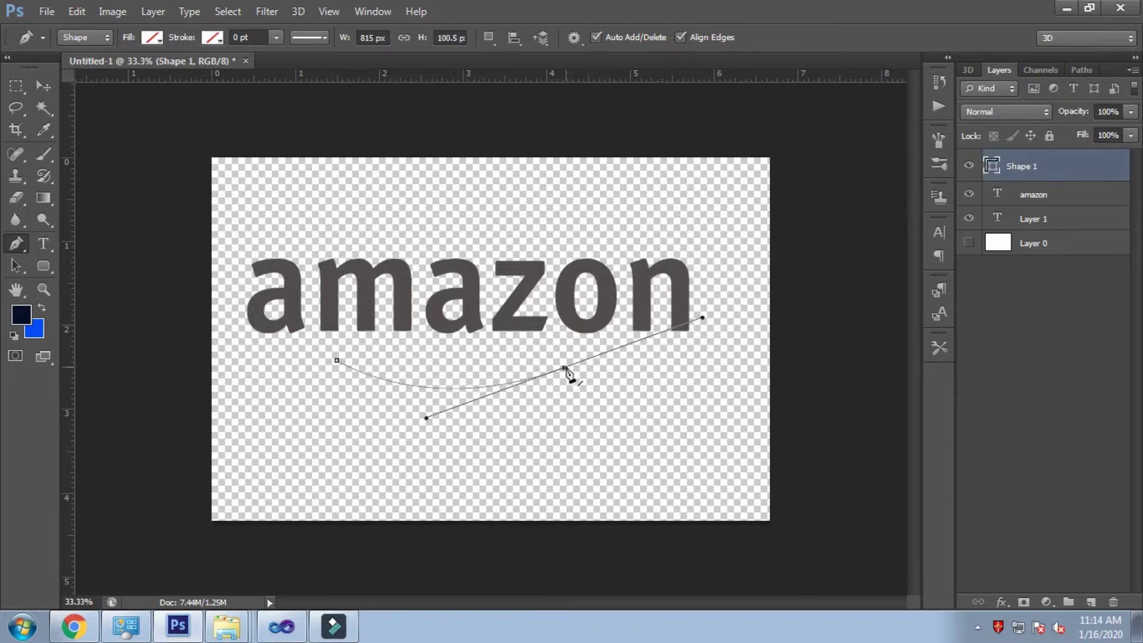
scroll(565, 371, up, 2)
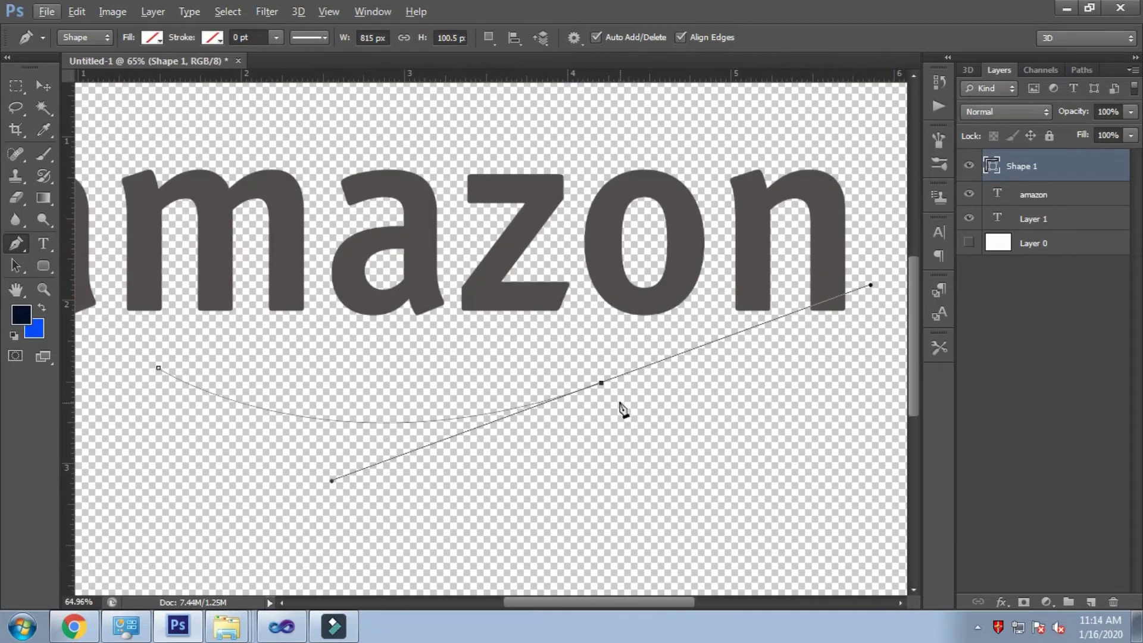
alt+click(602, 383)
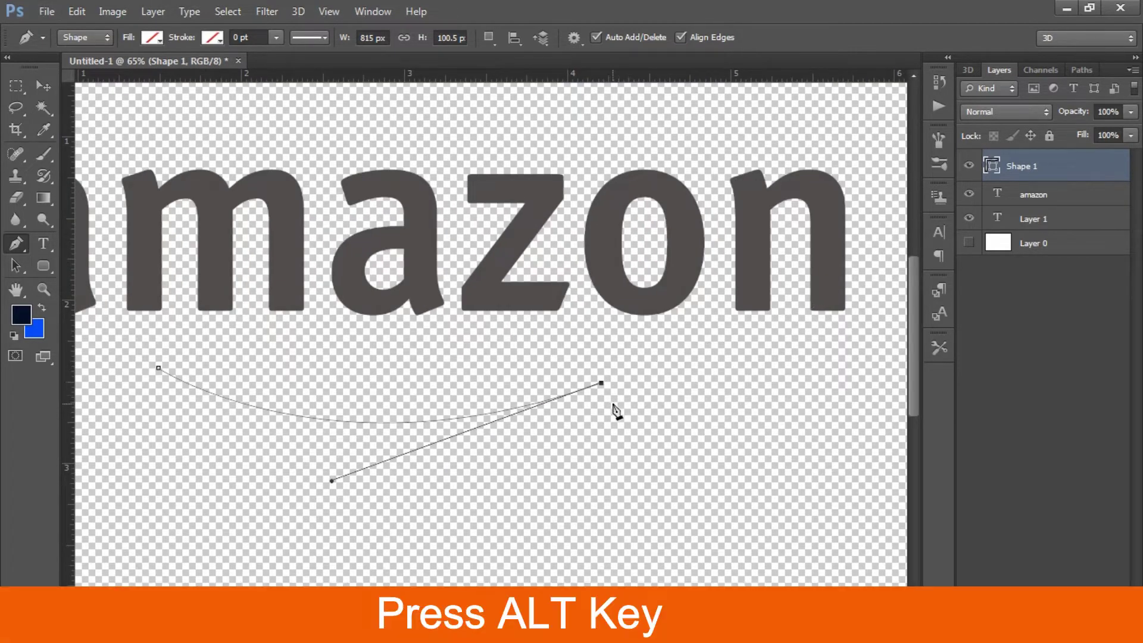
drag(614, 400, 590, 427)
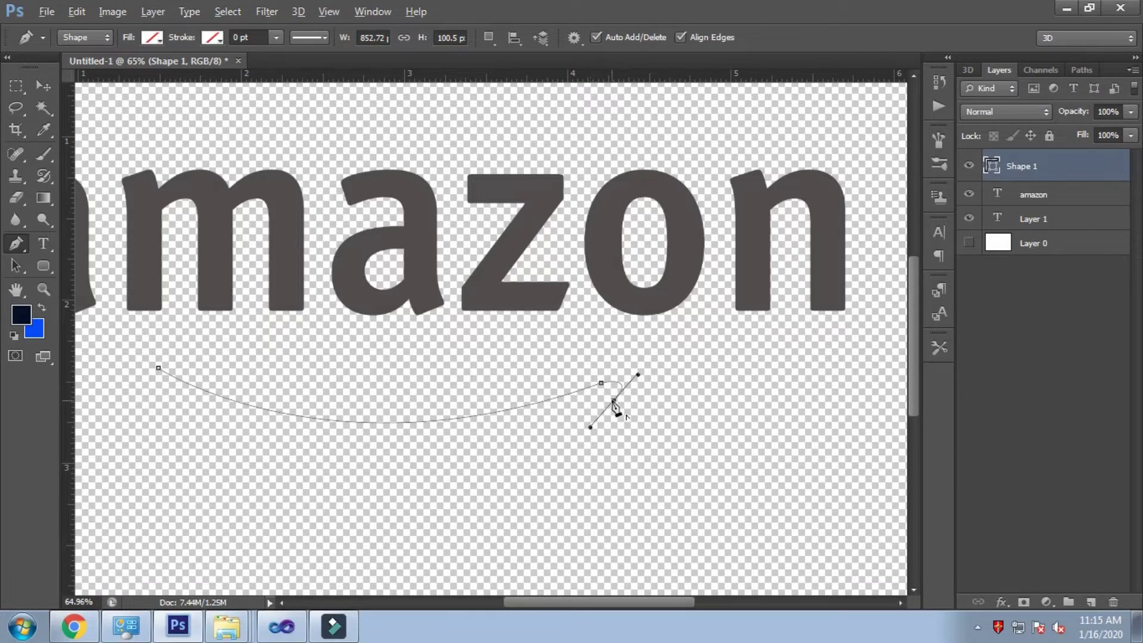
scroll(477, 393, left, 3)
mouse_move(348, 375)
mouse_down()
mouse_move(187, 200)
mouse_move(128, 204)
mouse_up()
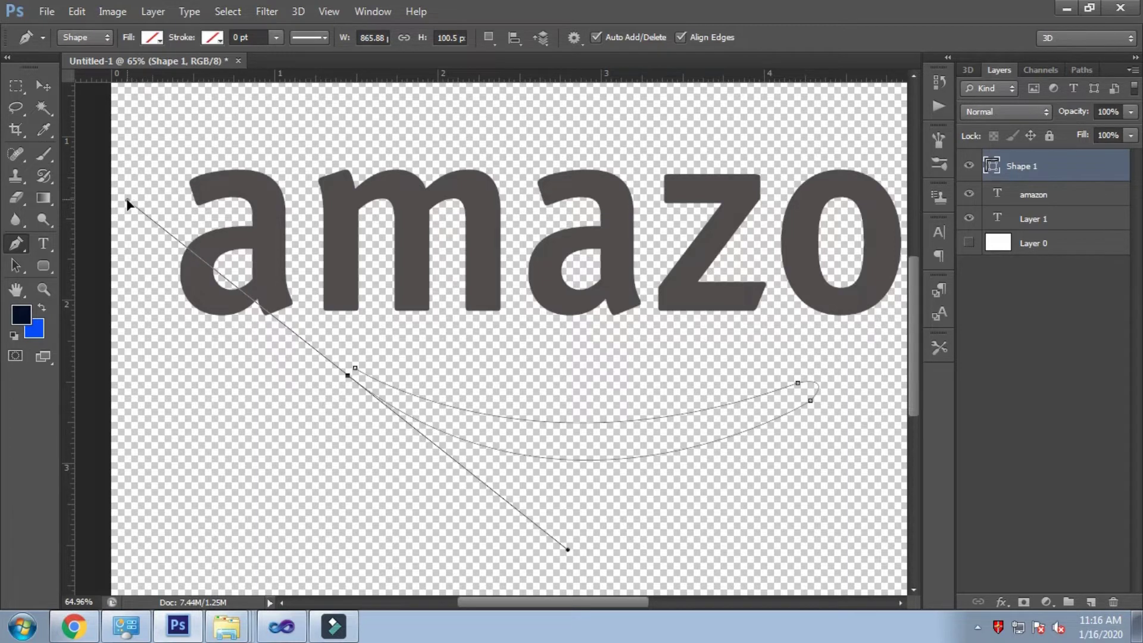
alt+click(348, 376)
drag(351, 379, 369, 375)
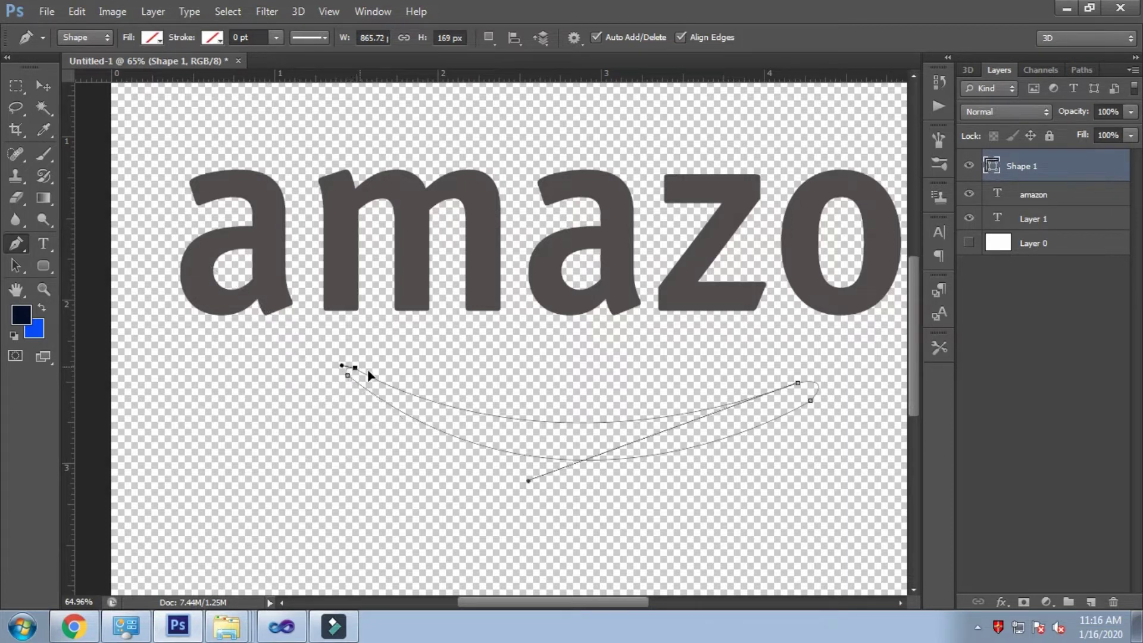
ctrl+click(374, 377)
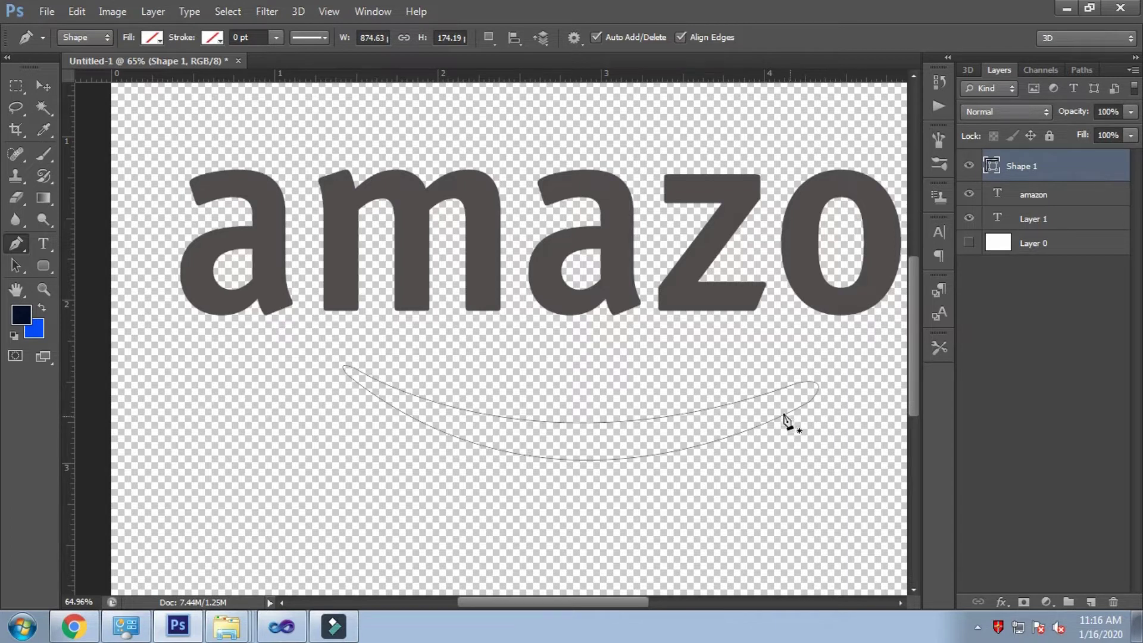
Step: Give Shape 1 an orange Color Overlay layer style
double_click(1090, 170)
click(678, 422)
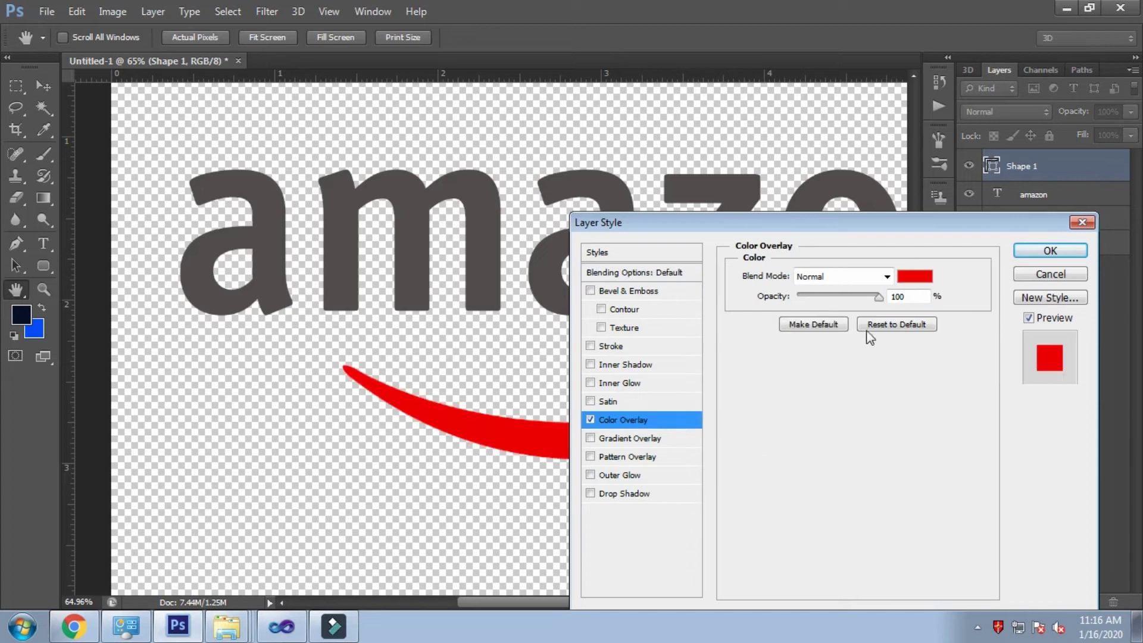
drag(950, 233, 1018, 242)
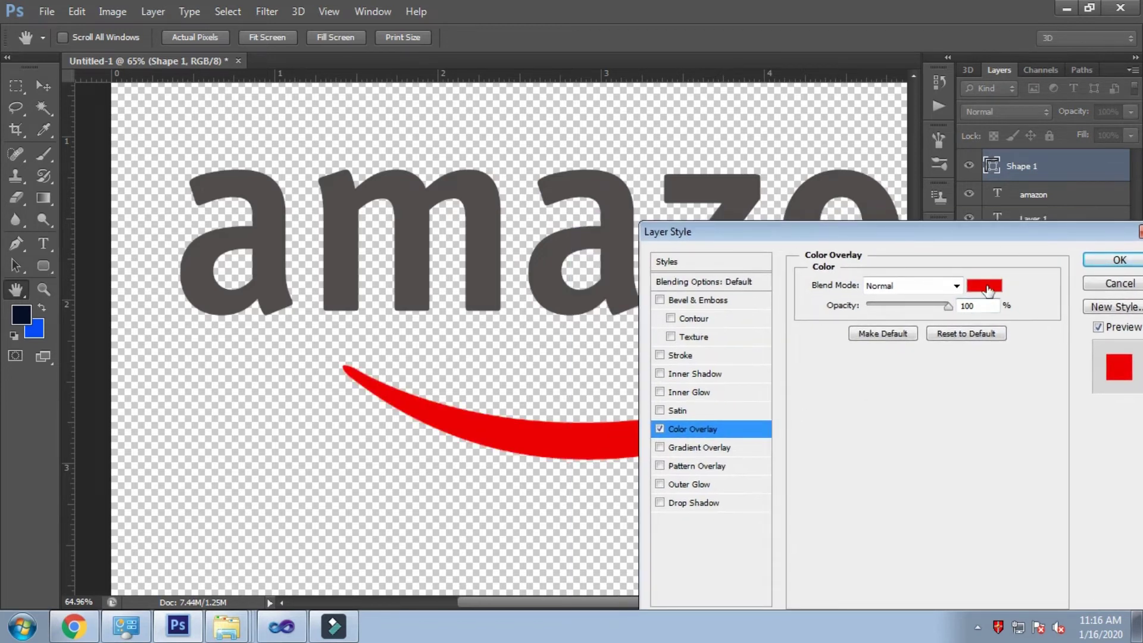
click(986, 286)
click(879, 549)
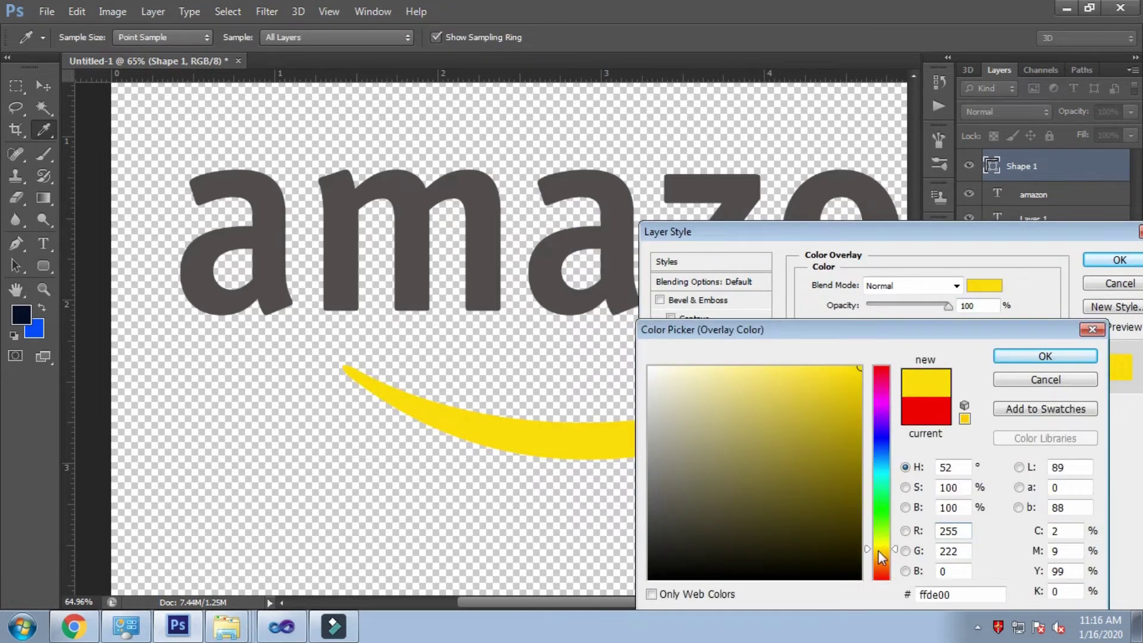
click(883, 563)
drag(879, 557, 882, 556)
click(1045, 356)
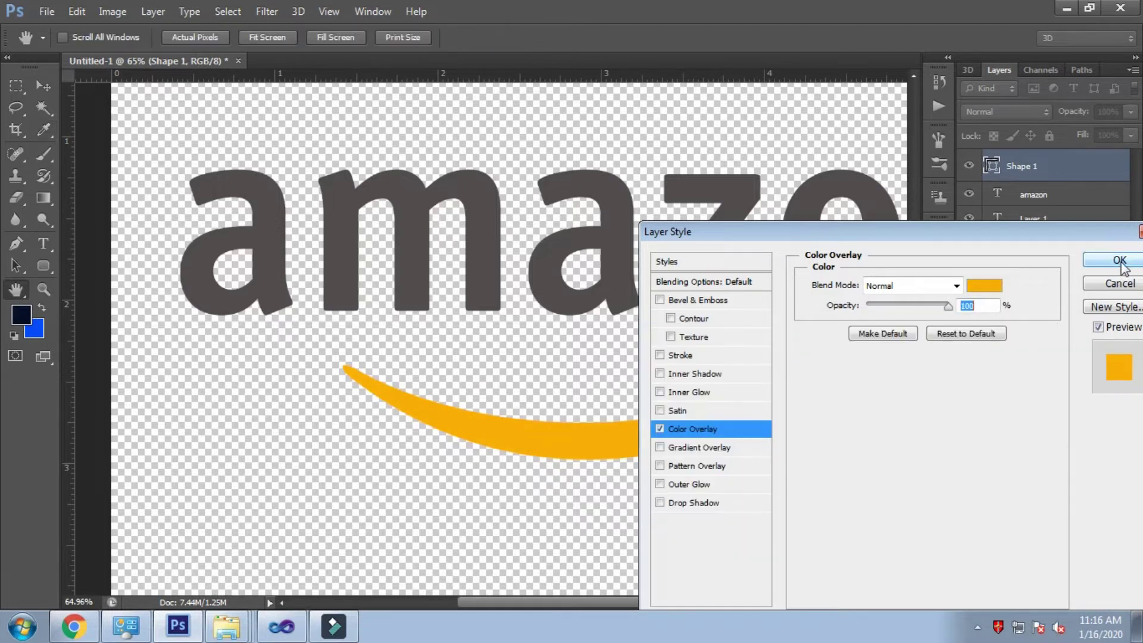
click(1119, 260)
key(v)
alt+scroll(587, 427, down, 1)
alt+scroll(588, 434, up, 1)
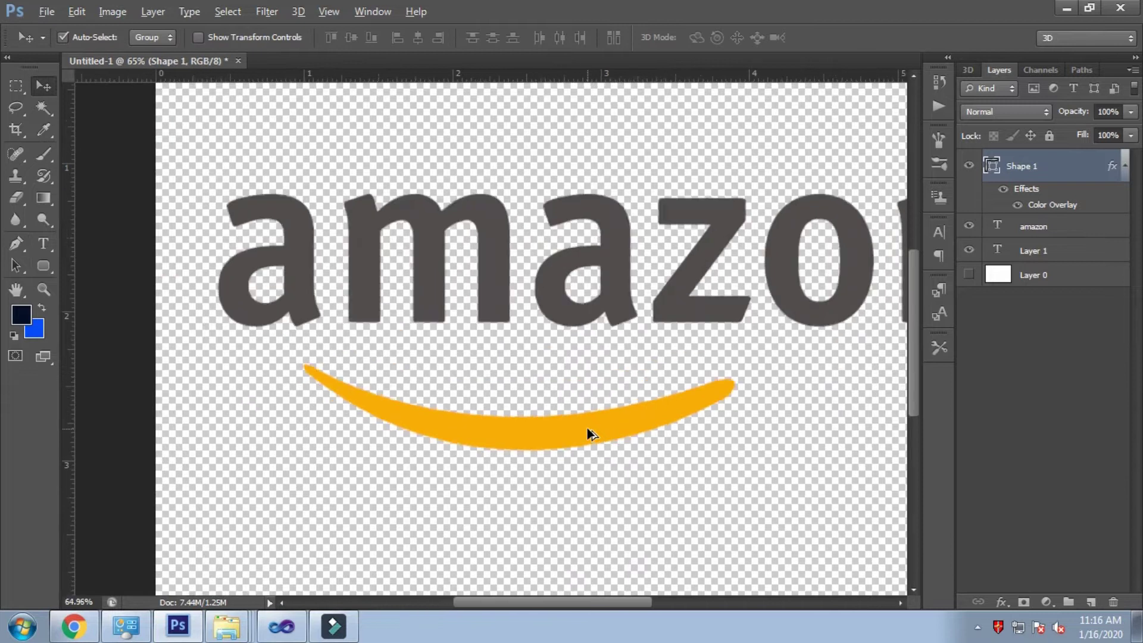
alt+scroll(587, 434, up, 1)
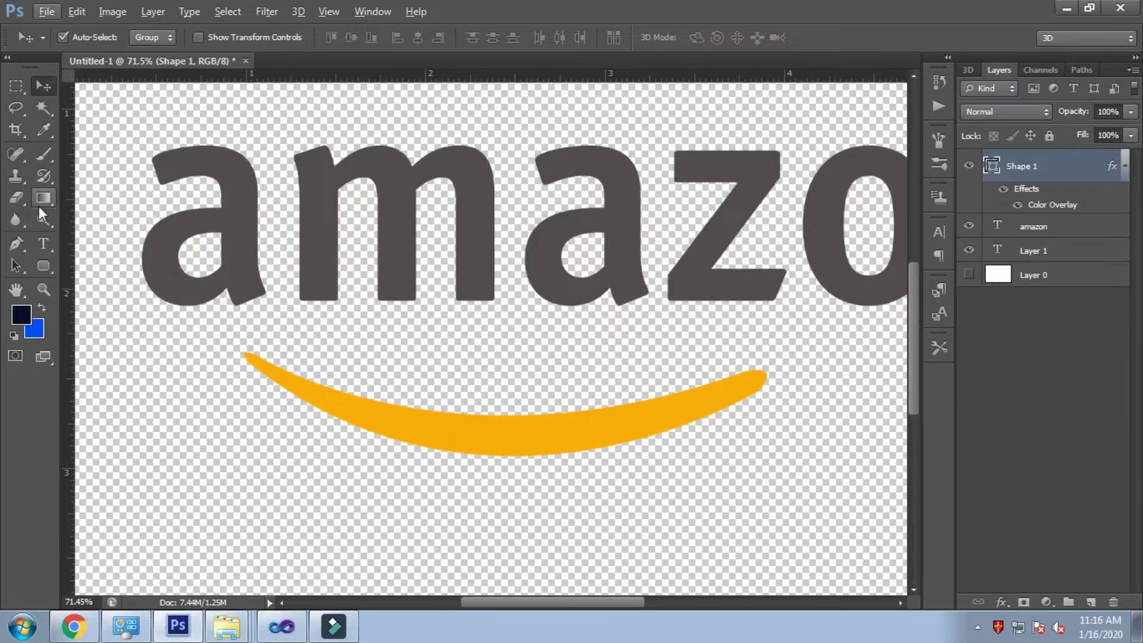
Step: Draw a closed, curved arrowhead shape hooking up from the smile's right tip
click(15, 245)
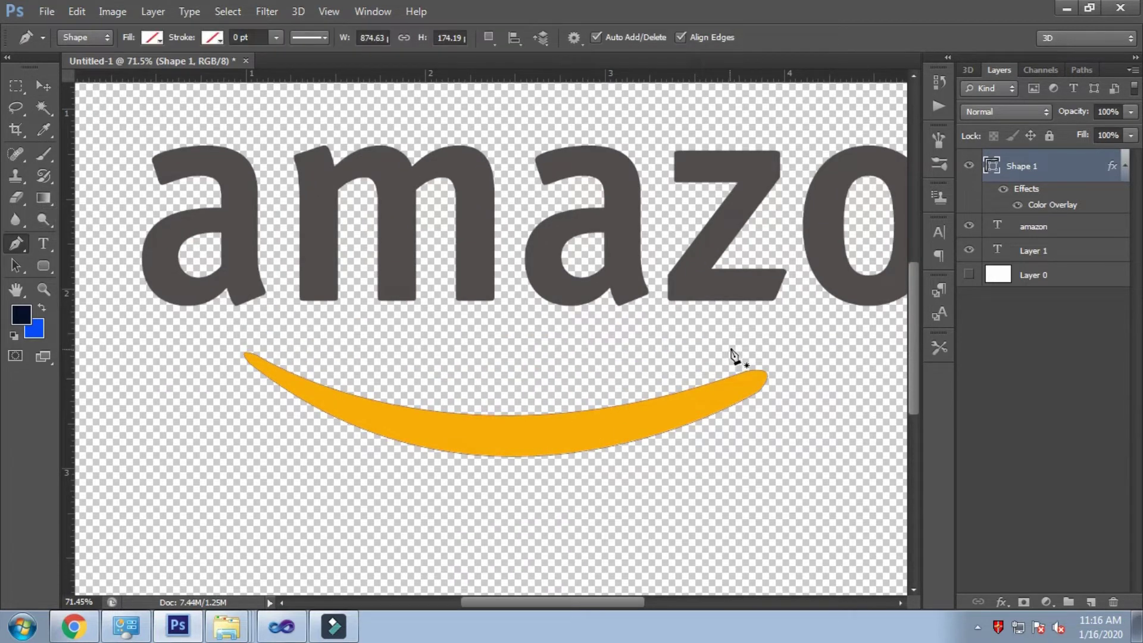
click(718, 346)
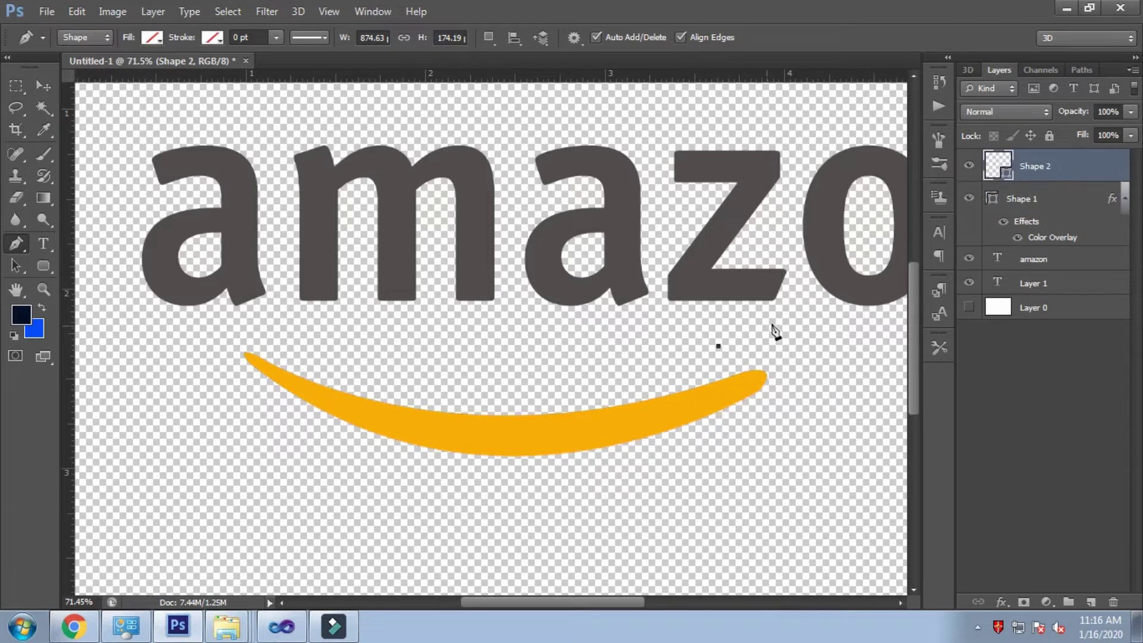
drag(799, 333, 836, 345)
key(ctrl+z)
drag(811, 343, 846, 364)
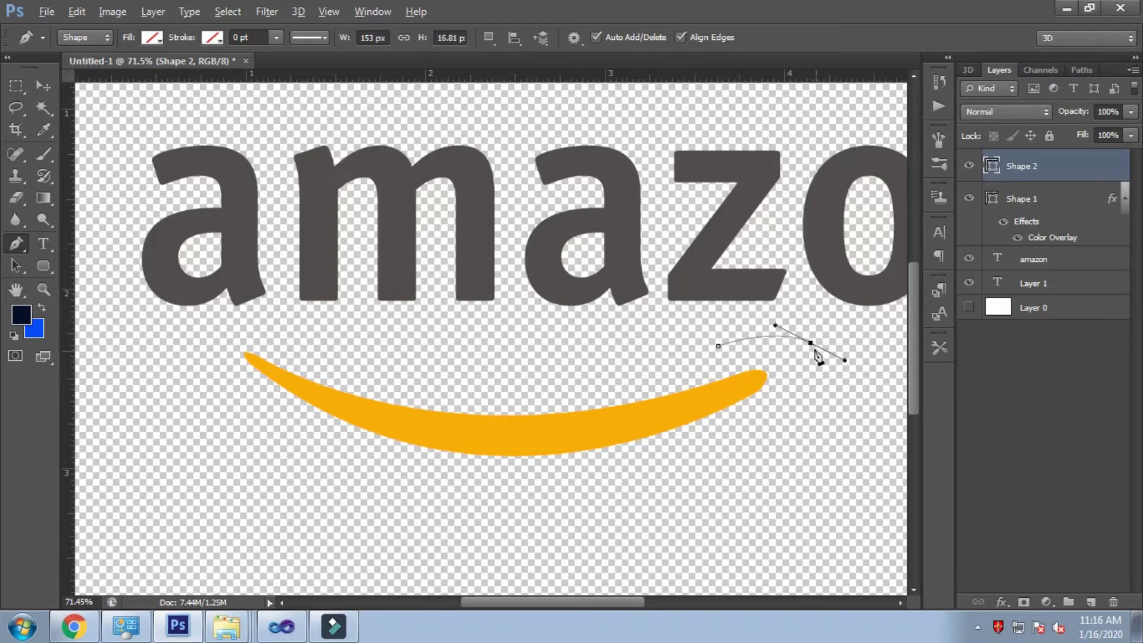
mouse_move(780, 421)
mouse_down()
mouse_move(734, 454)
mouse_move(755, 445)
mouse_up()
alt+click(780, 422)
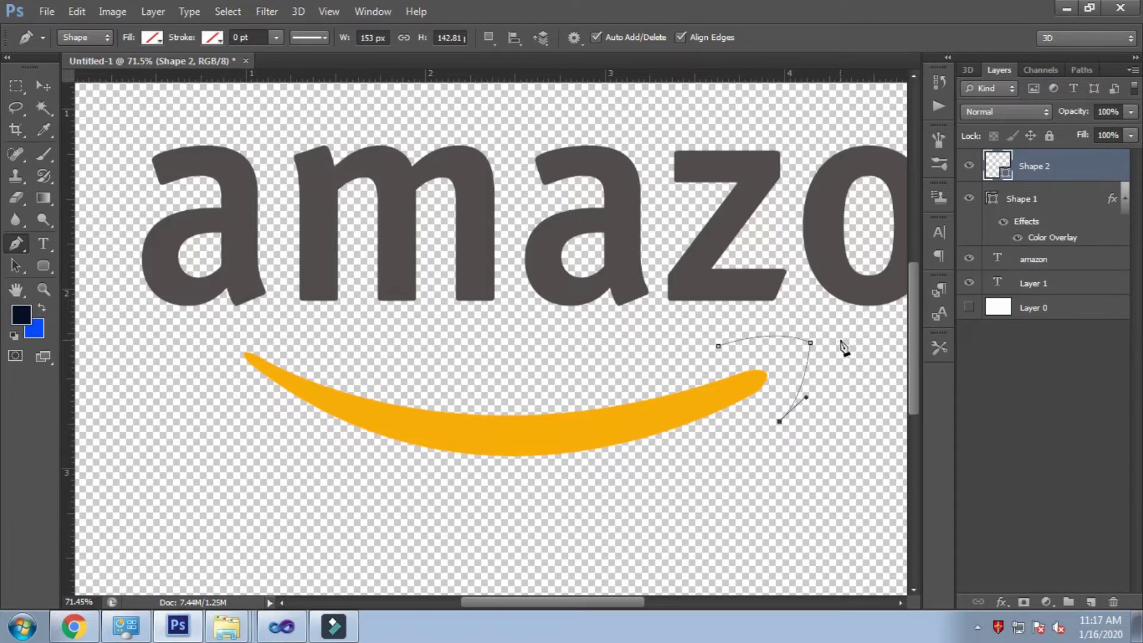
drag(843, 326, 824, 249)
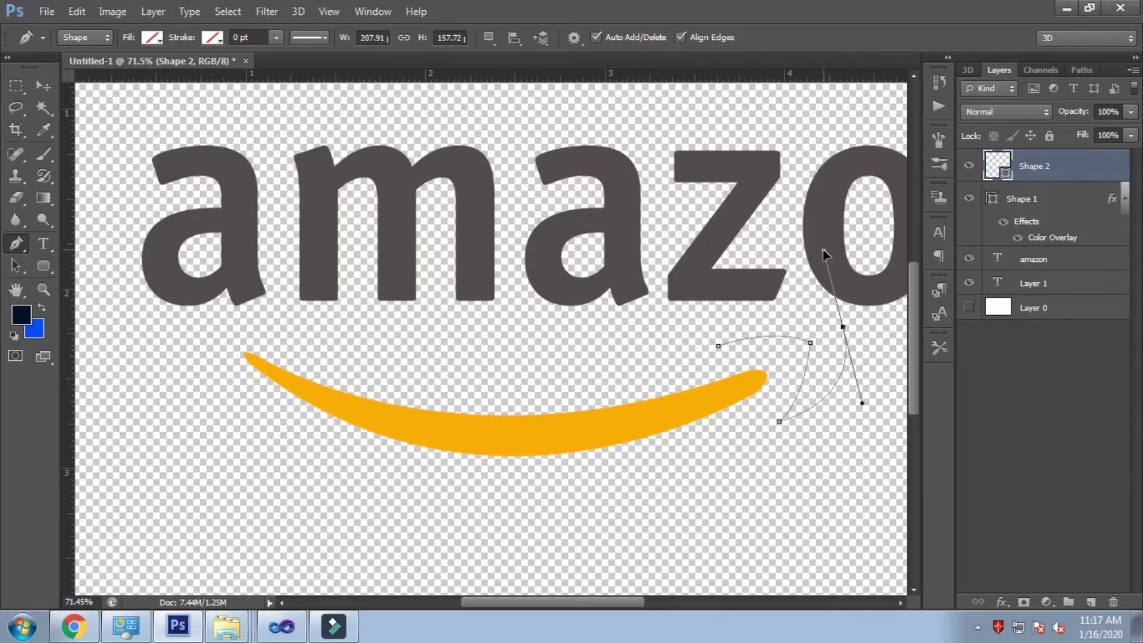
key(ctrl+z)
drag(841, 320, 815, 234)
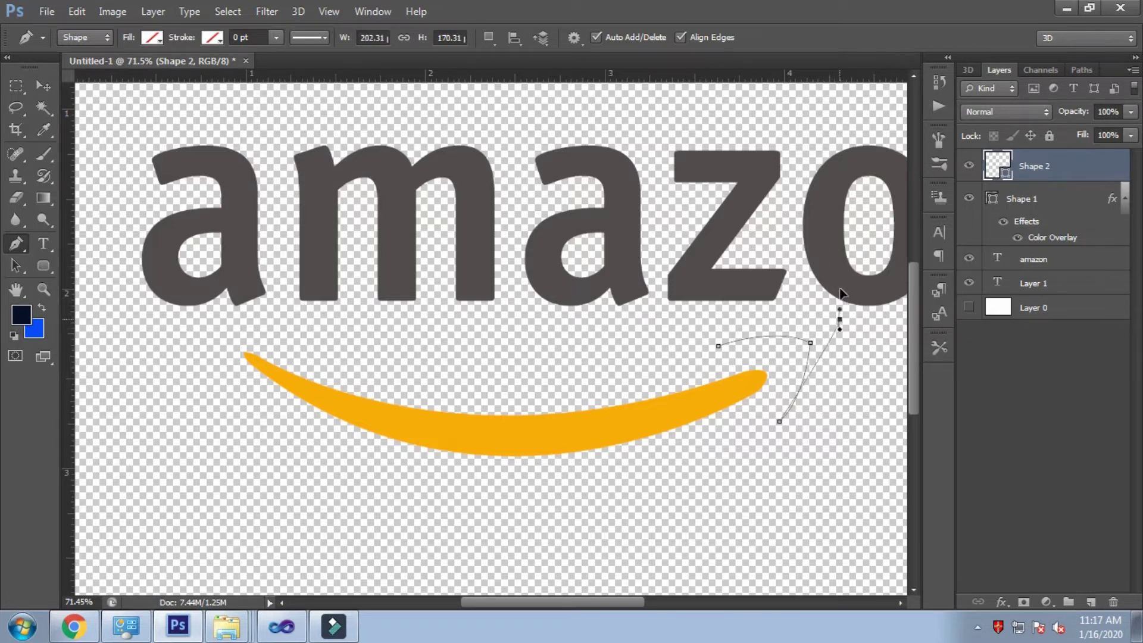
click(840, 319)
drag(719, 347, 658, 419)
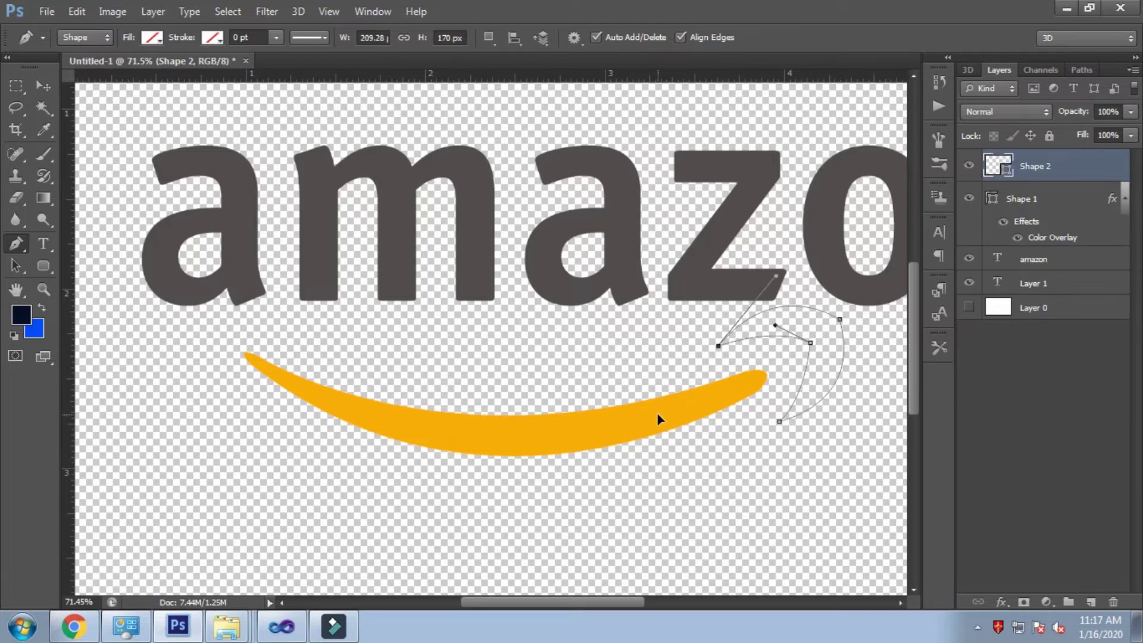
Step: Colour the arrowhead with a Color Overlay using orange sampled from the swoosh
double_click(1102, 165)
click(748, 431)
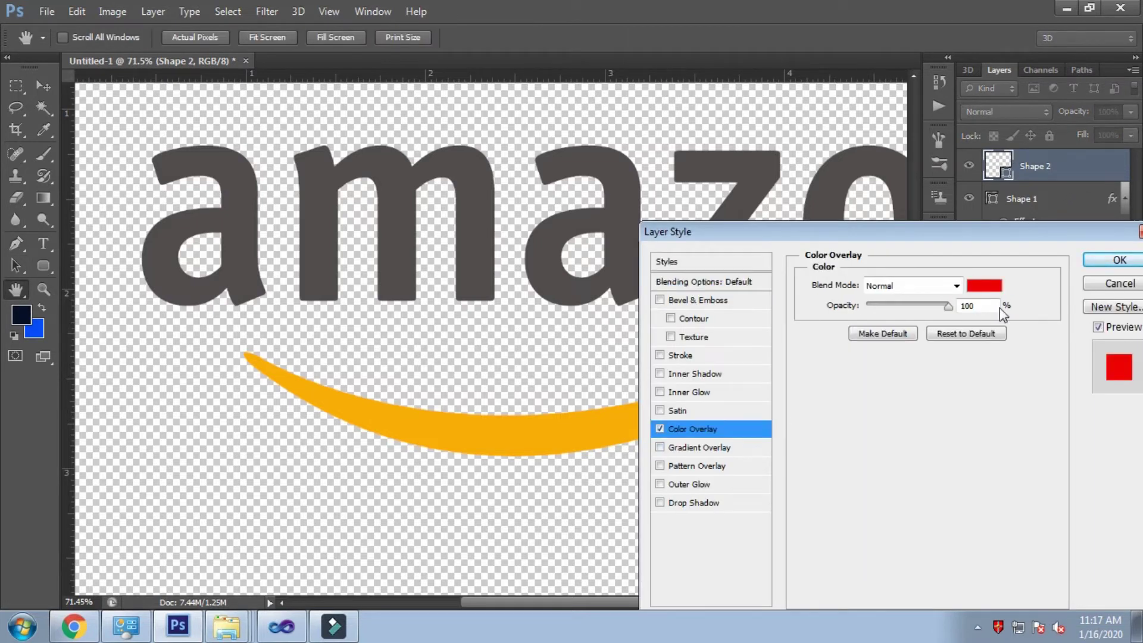
click(984, 286)
click(538, 444)
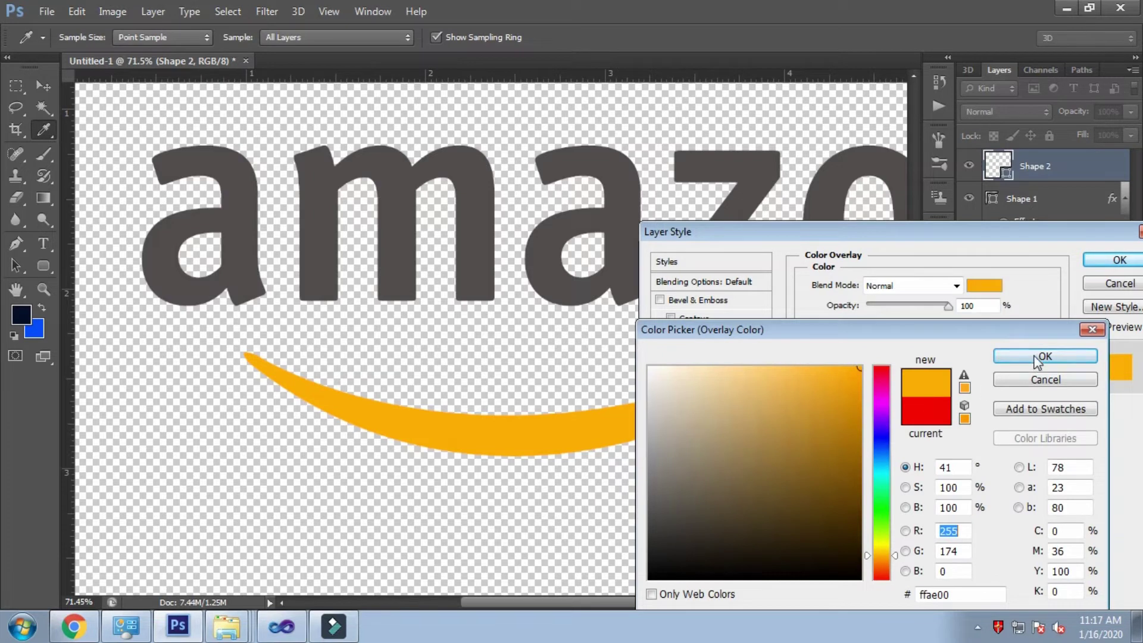
click(1038, 357)
click(1119, 260)
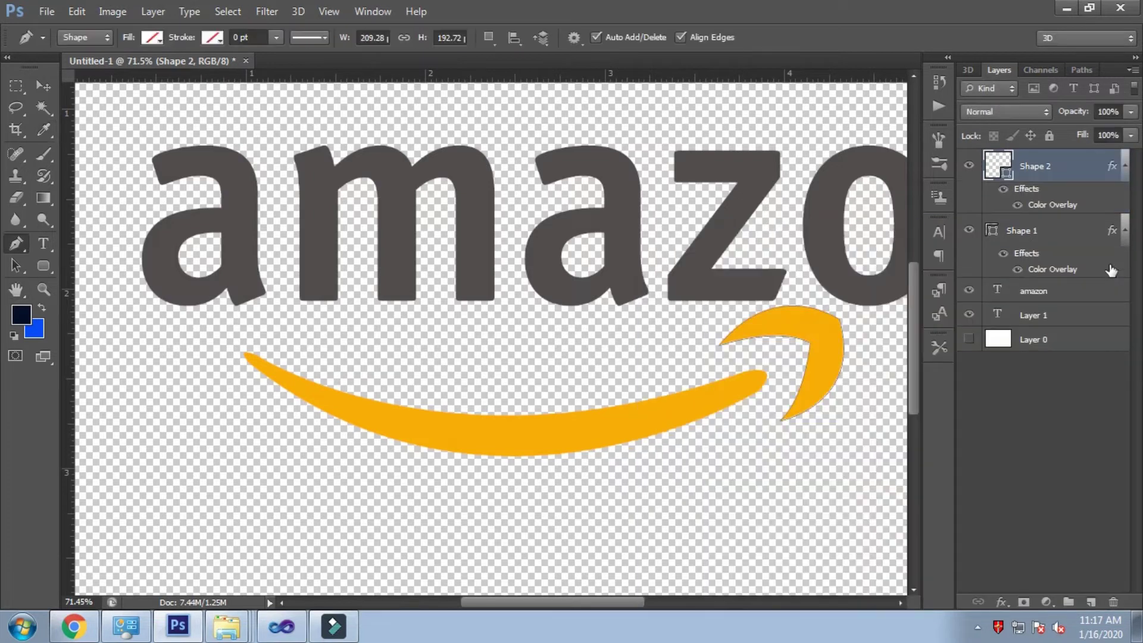
click(43, 85)
Step: Save the logo to the Desktop as a PNG file, logo.png
alt+scroll(640, 338, down, 3)
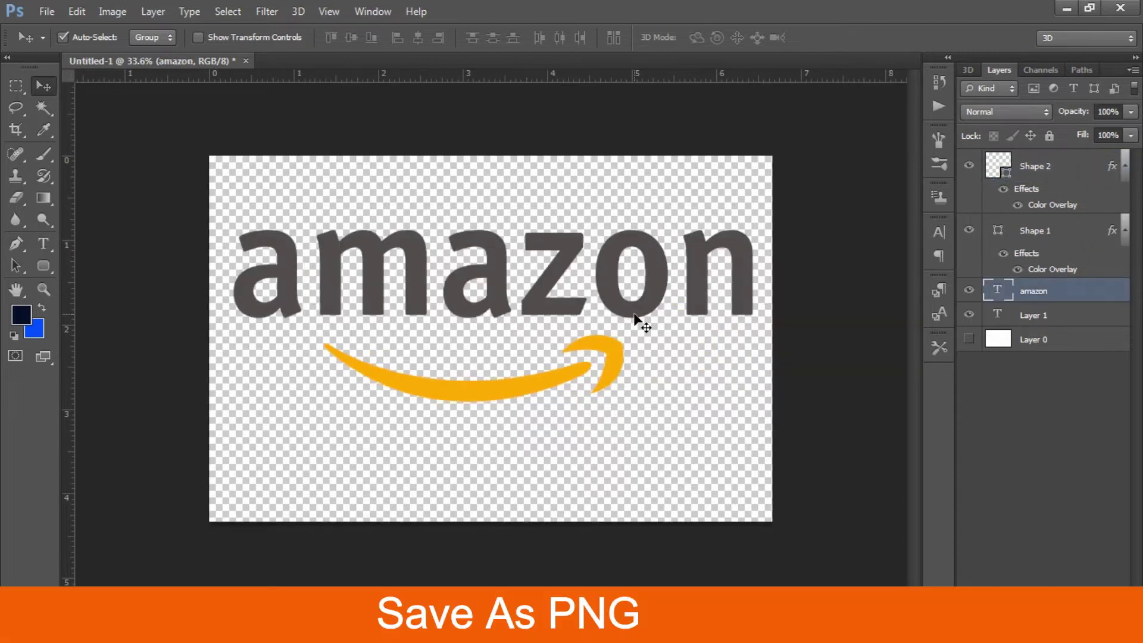
click(47, 11)
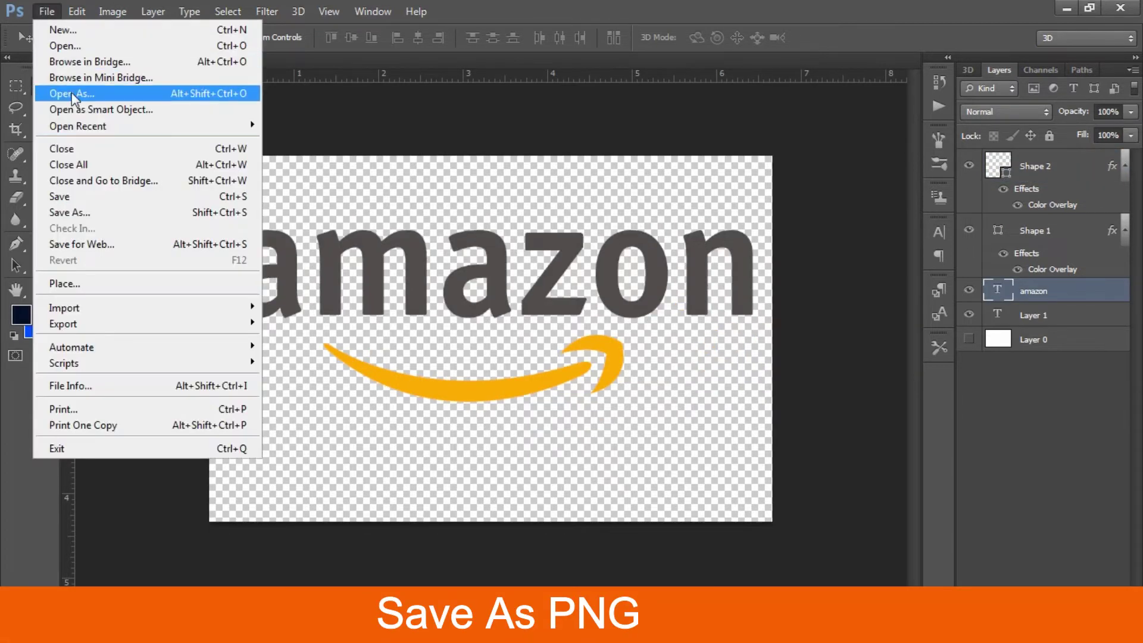
click(86, 213)
click(591, 403)
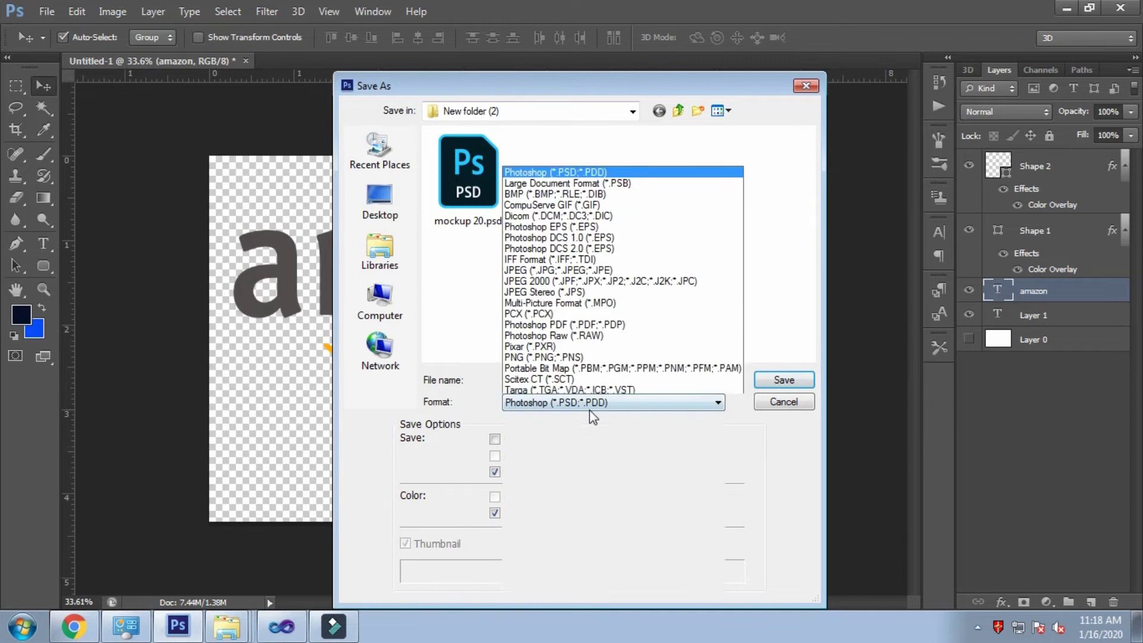
click(543, 343)
click(380, 203)
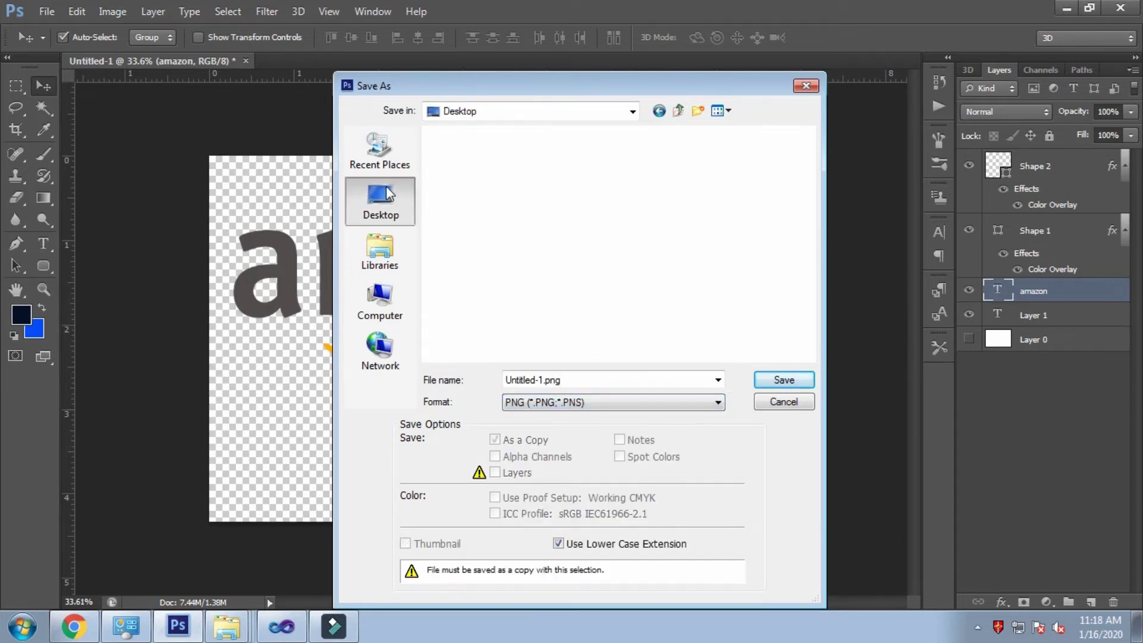
double_click(546, 381)
drag(544, 382, 499, 380)
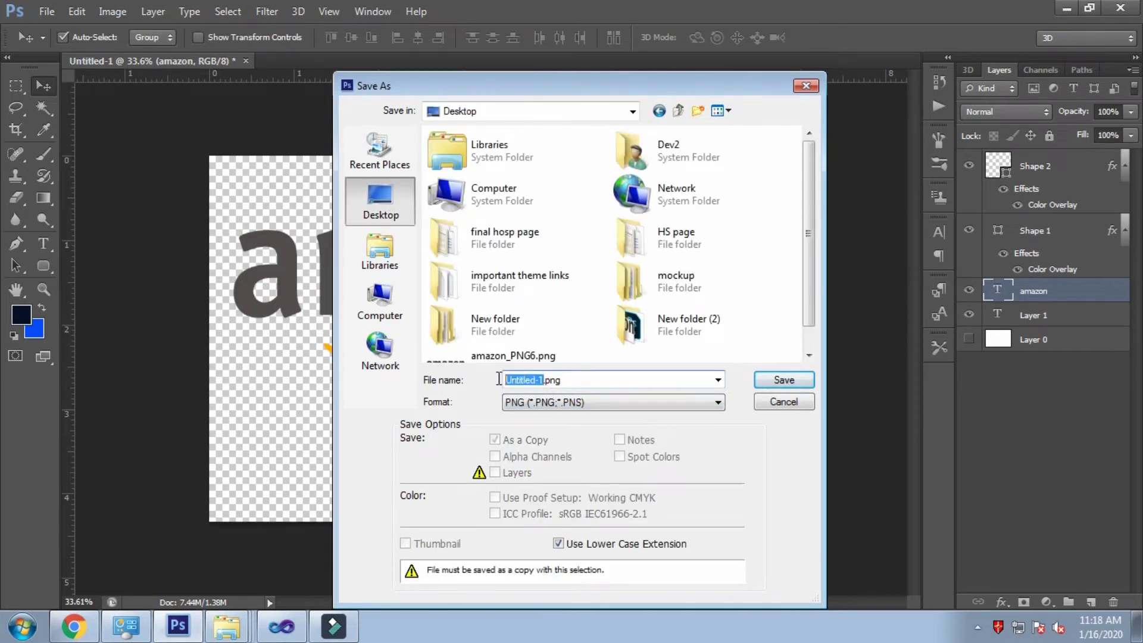
text(logo)
click(762, 380)
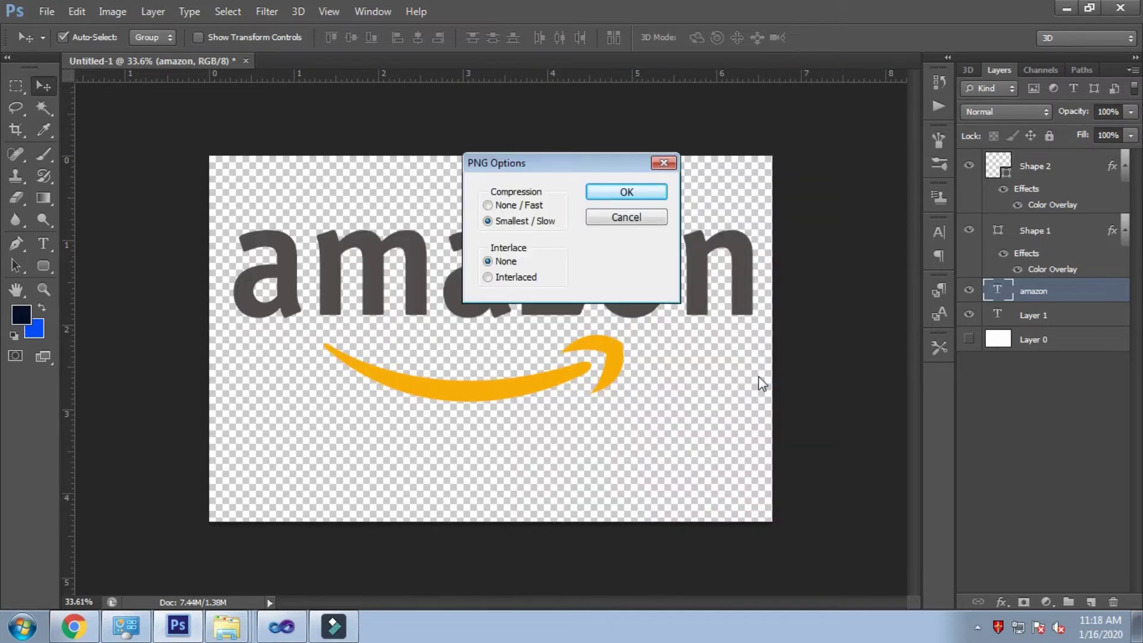
click(648, 198)
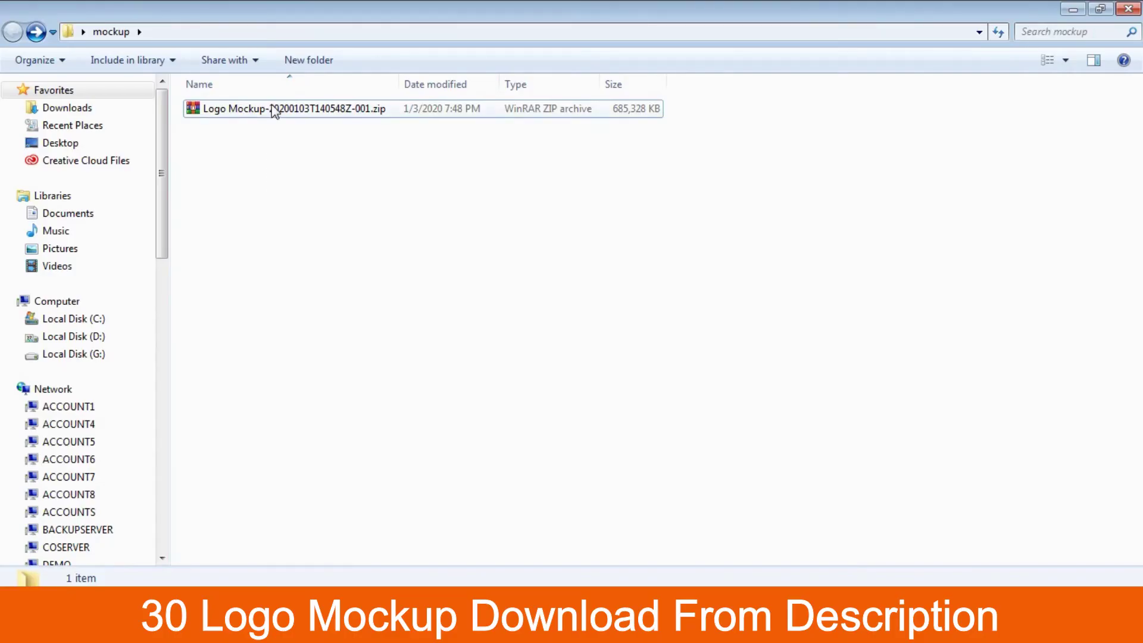
right_click(269, 107)
Step: Extract the Logo Mockup zip, copy mockup 20.rar into New folder (2), and extract it there
click(322, 170)
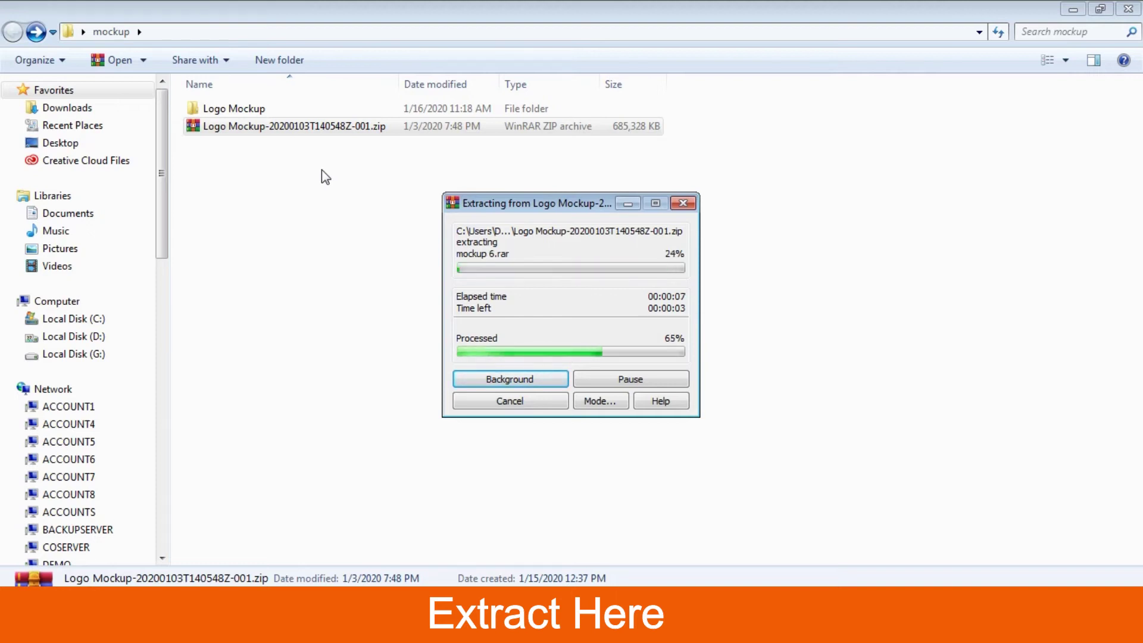
double_click(256, 109)
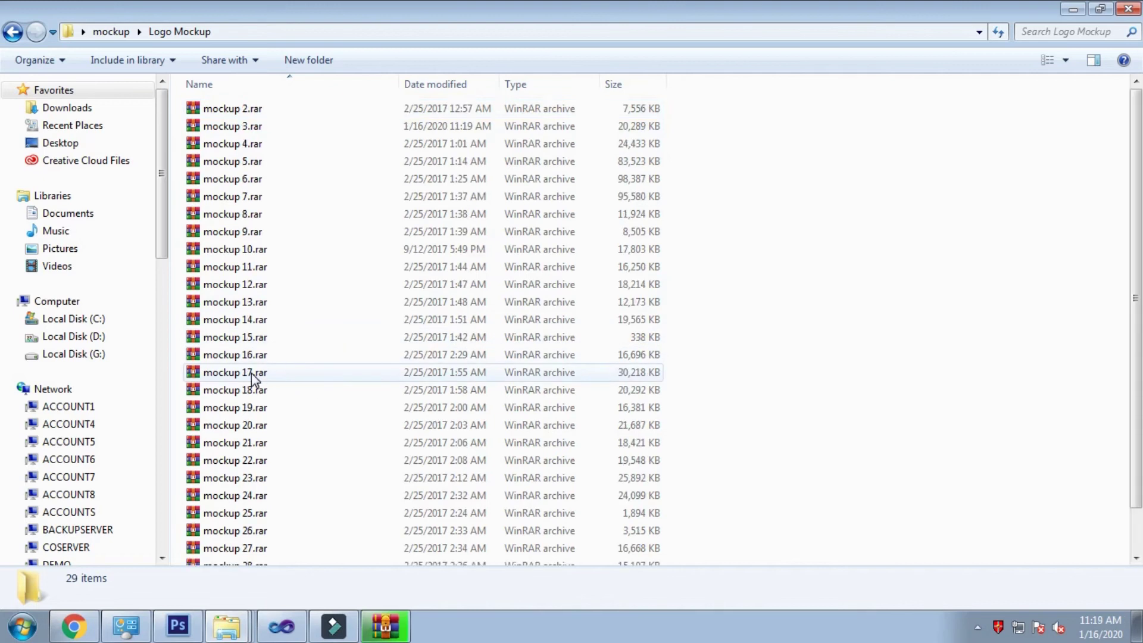
click(250, 446)
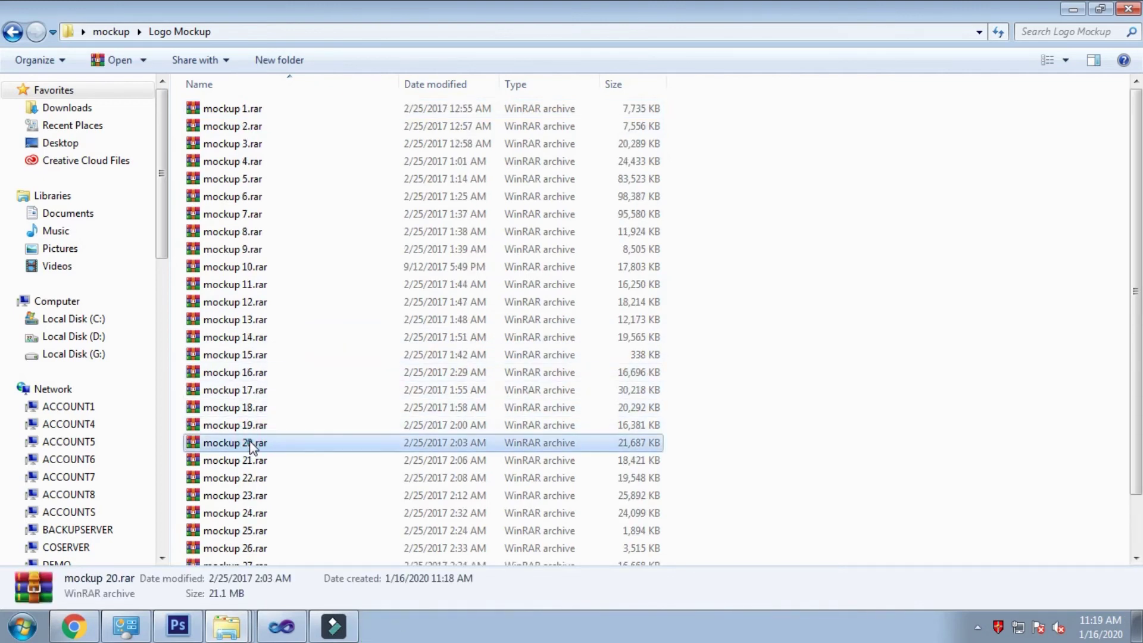
right_click(250, 443)
click(290, 344)
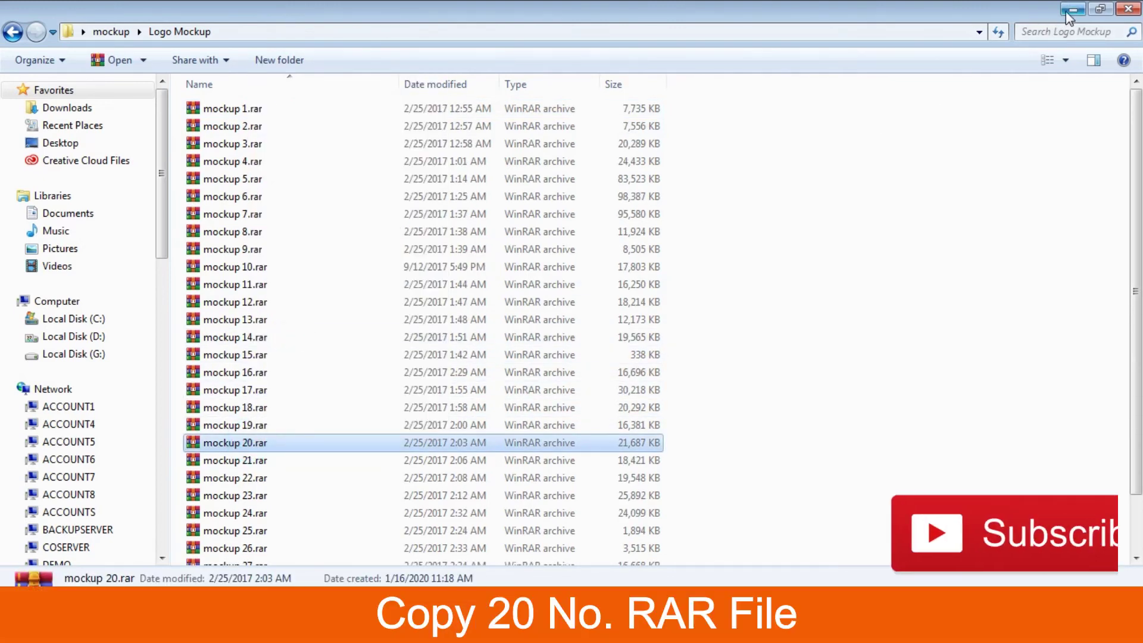
right_click(965, 170)
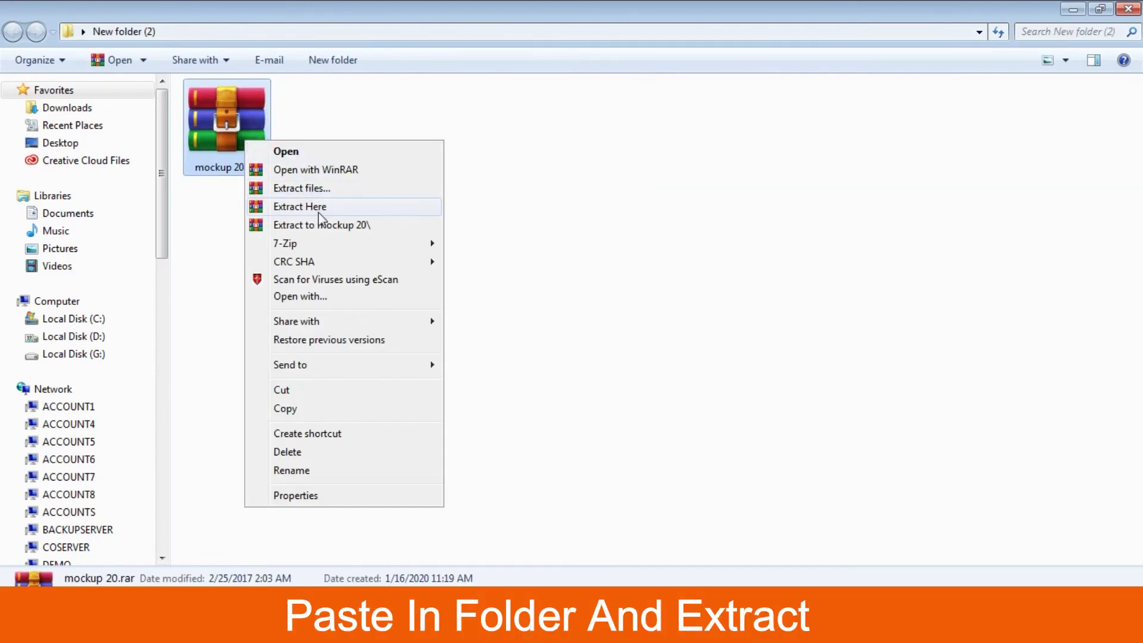
click(318, 212)
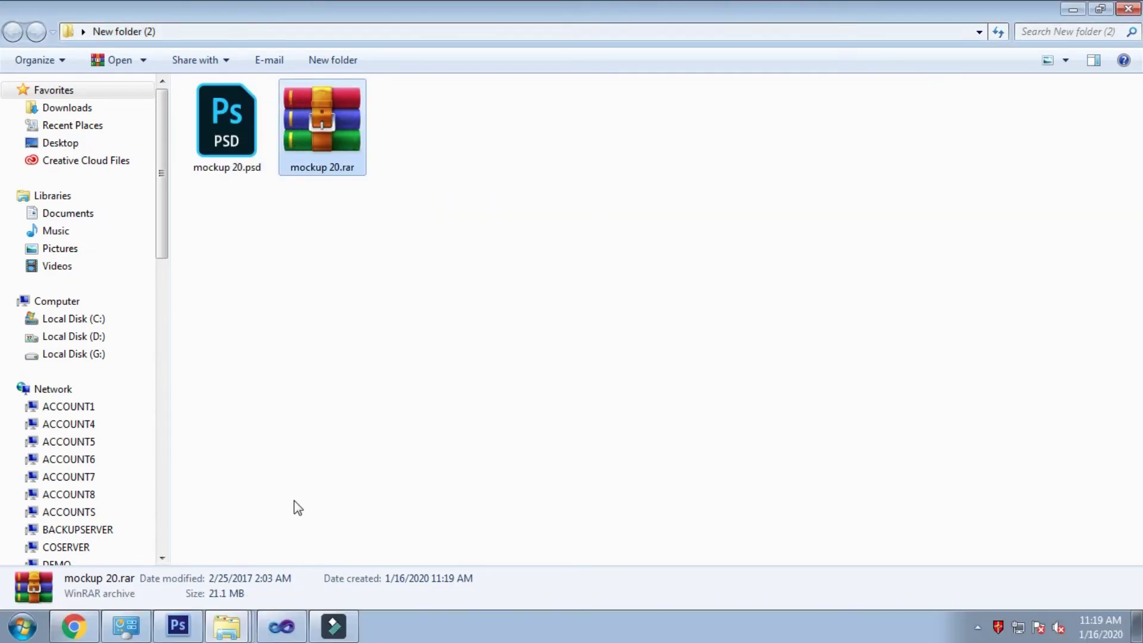
Step: Open mockup 20.psd and its 'Your logo here' smart object, OurStore11.psb
click(196, 628)
click(46, 13)
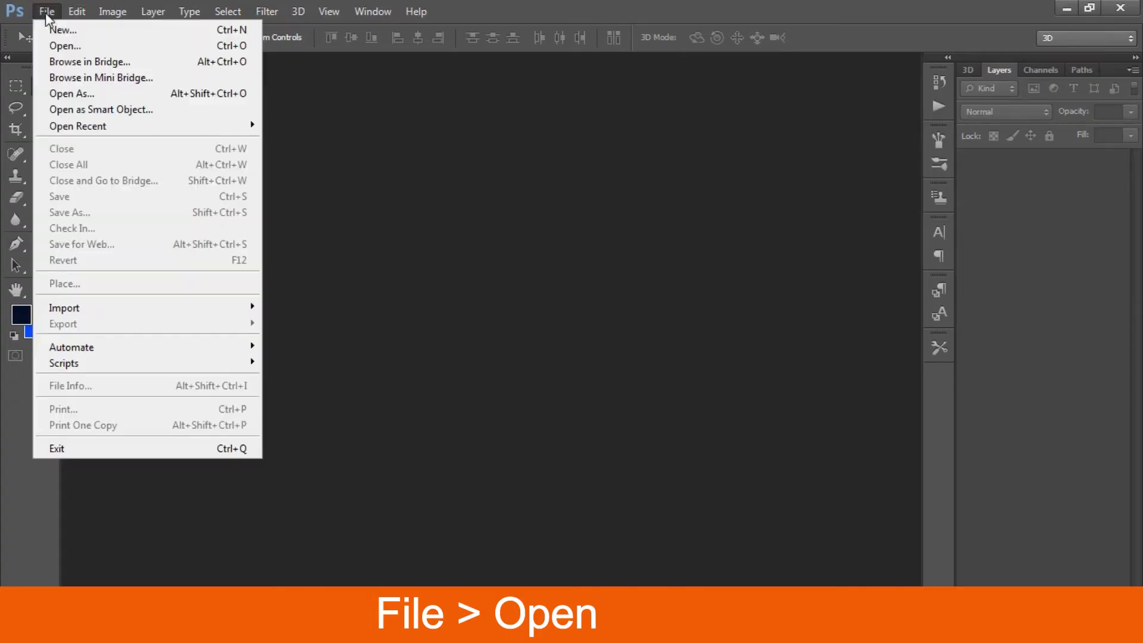
click(69, 44)
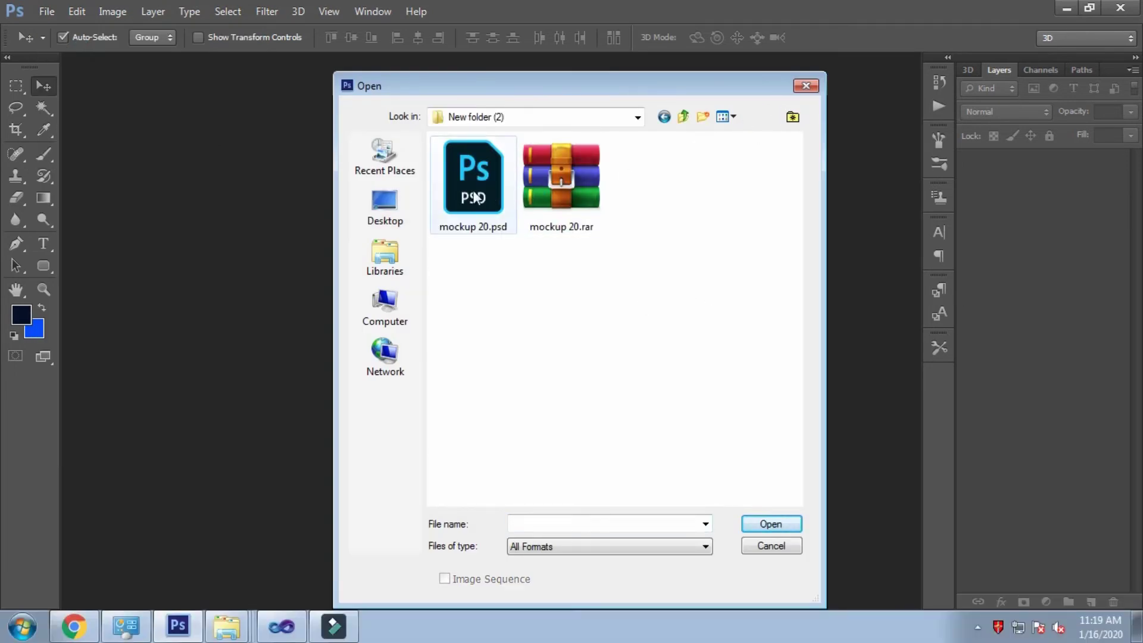
double_click(475, 196)
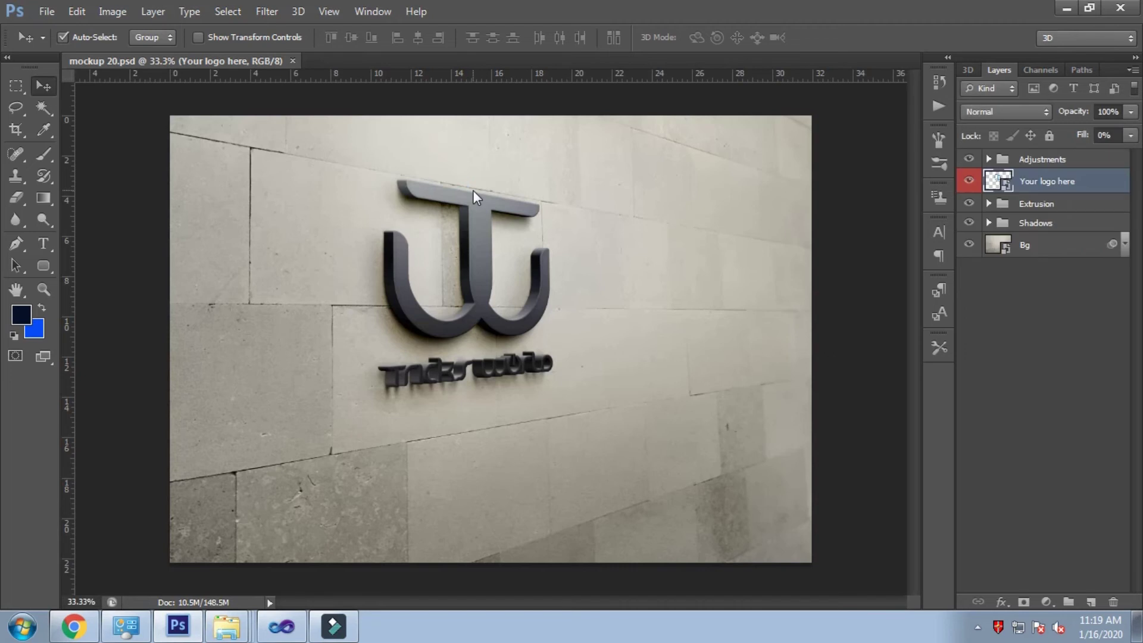
double_click(993, 182)
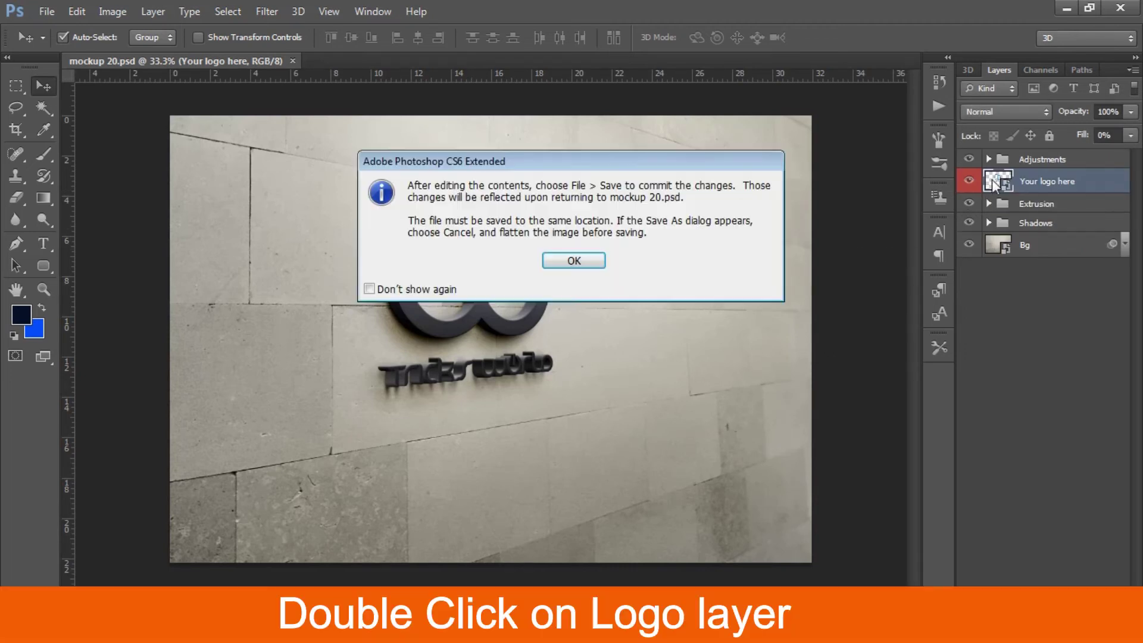
click(593, 262)
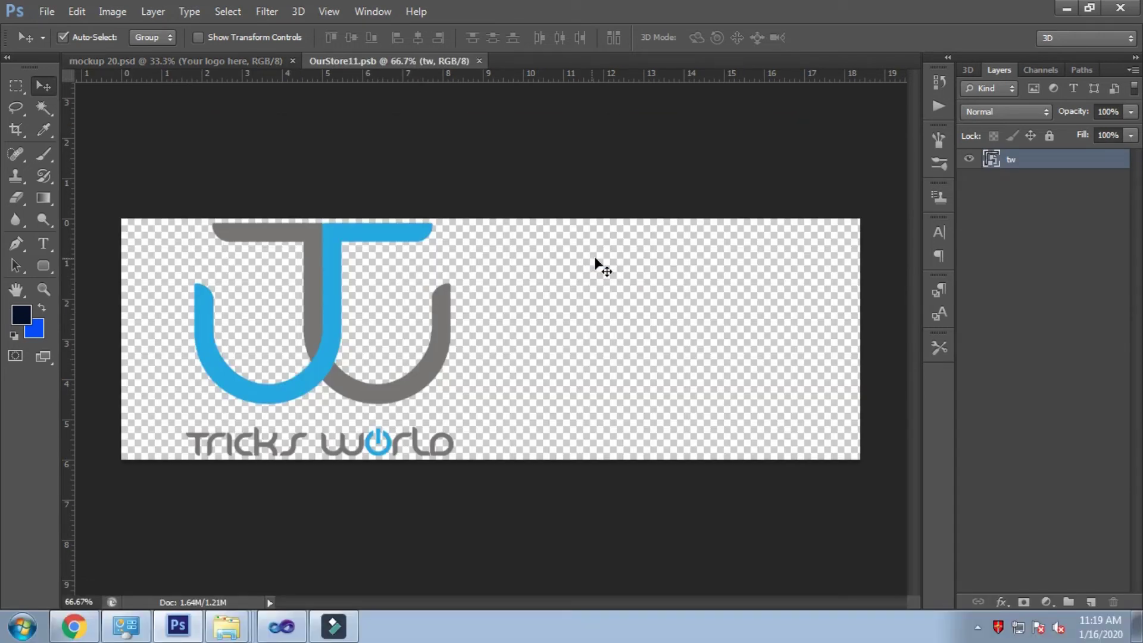
Step: Place logo.png into OurStore11.psb
click(46, 11)
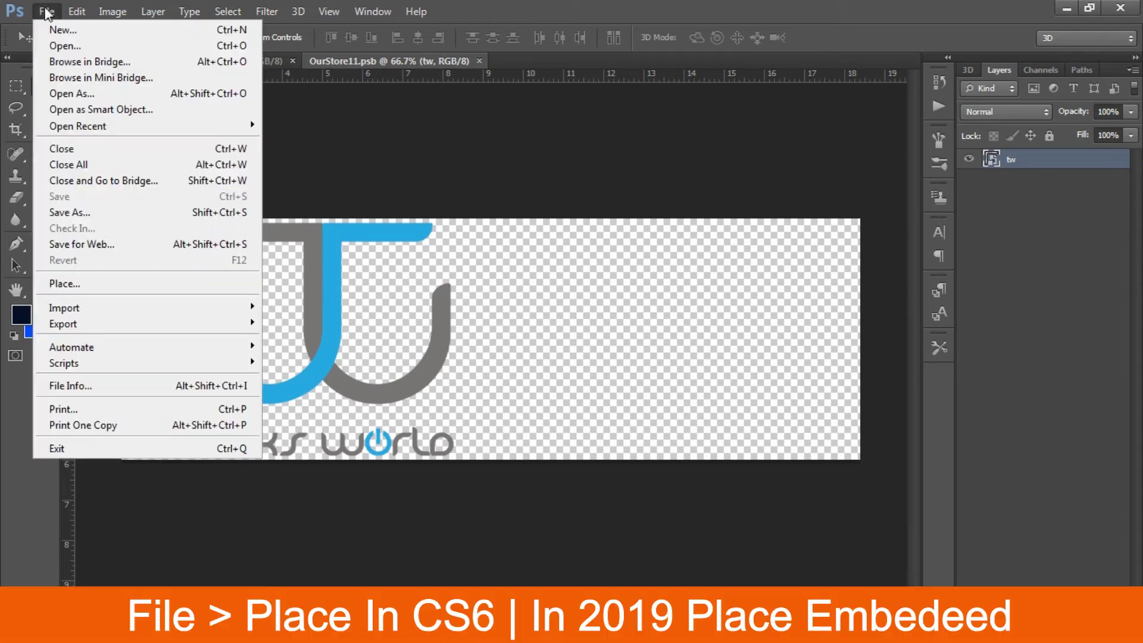
click(86, 284)
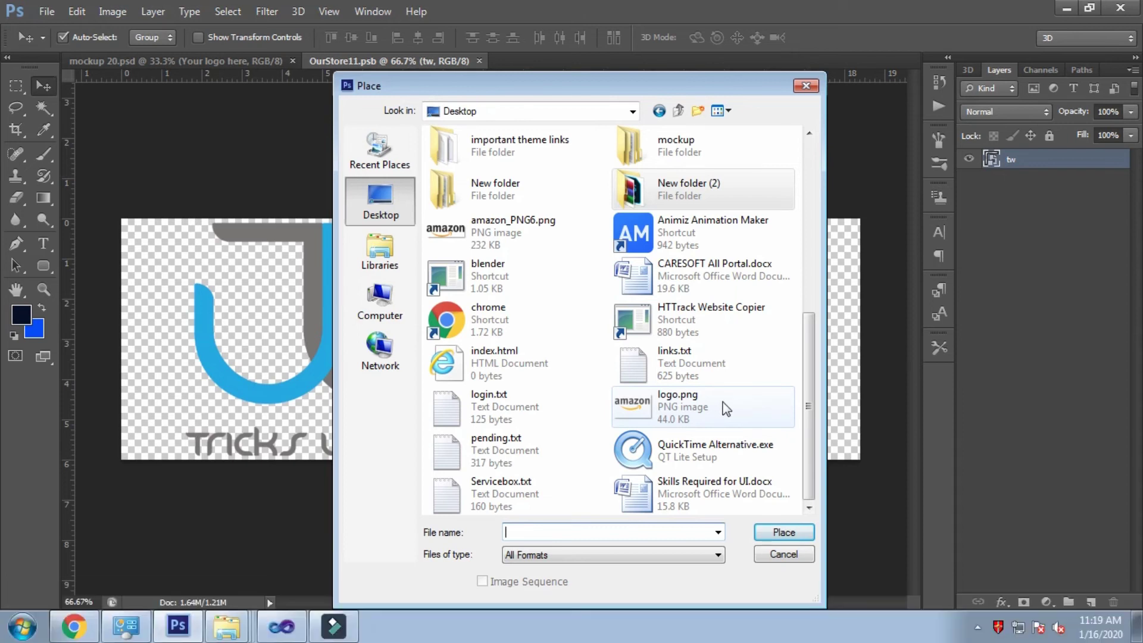
double_click(733, 408)
Step: Enlarge the placed amazon logo to about 260%, position it, and commit
drag(563, 319, 437, 315)
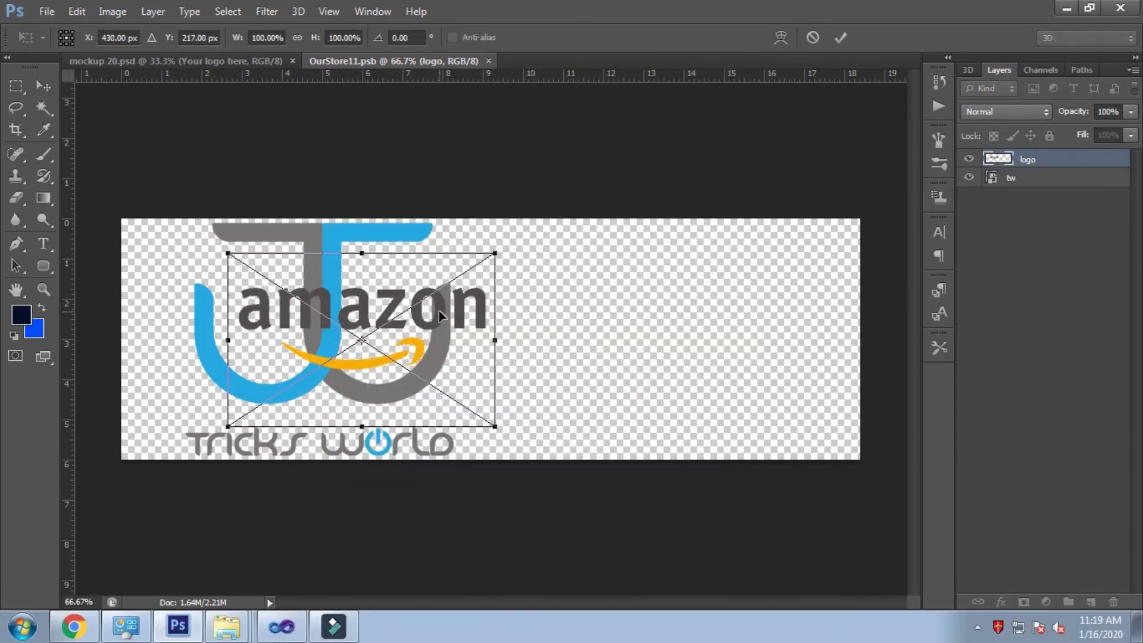
mouse_move(494, 253)
mouse_down()
mouse_move(511, 227)
mouse_move(609, 178)
mouse_up()
drag(497, 293, 506, 325)
drag(620, 213, 674, 173)
drag(666, 226, 723, 233)
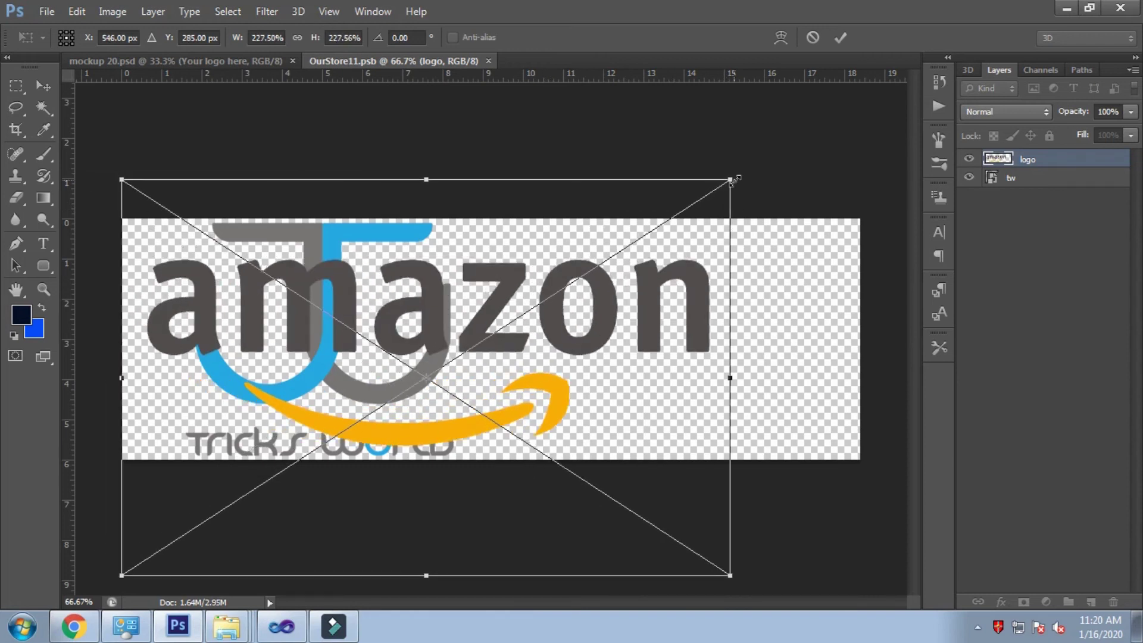
drag(730, 179, 773, 151)
drag(627, 312, 657, 319)
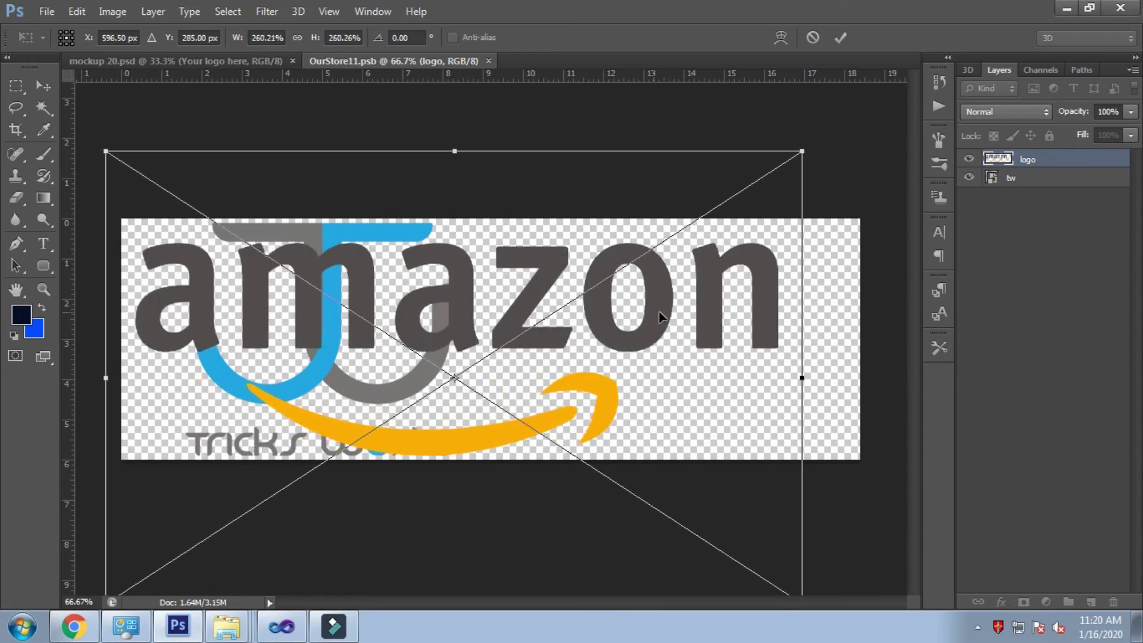
key(Return)
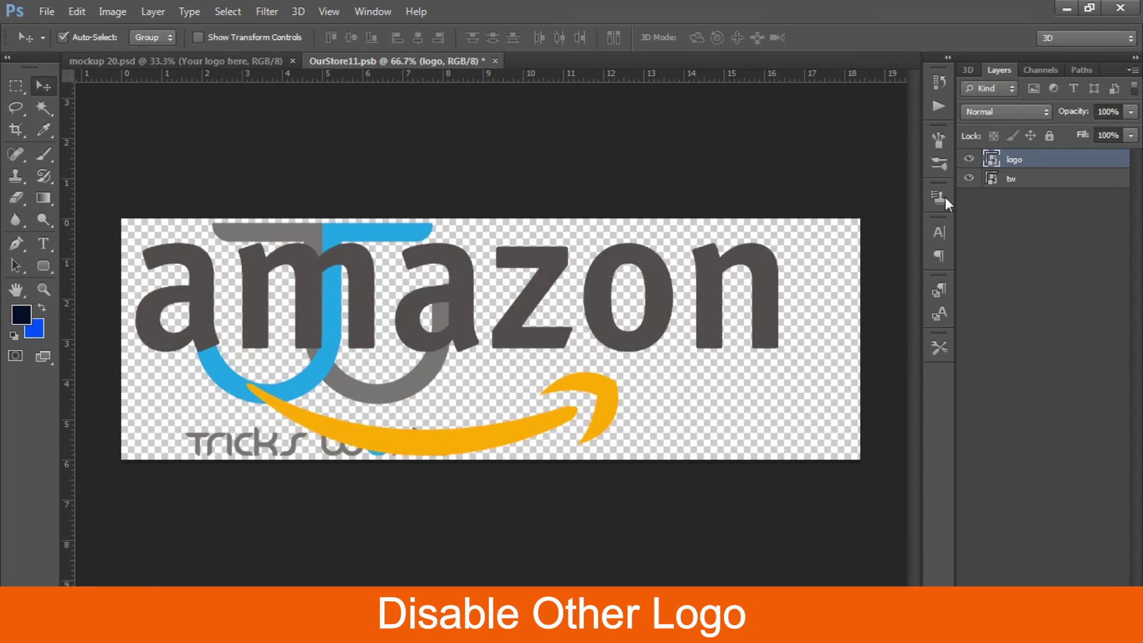
Step: Hide the old tw layer, nudge the amazon logo up, and save OurStore11.psb on closing
click(968, 177)
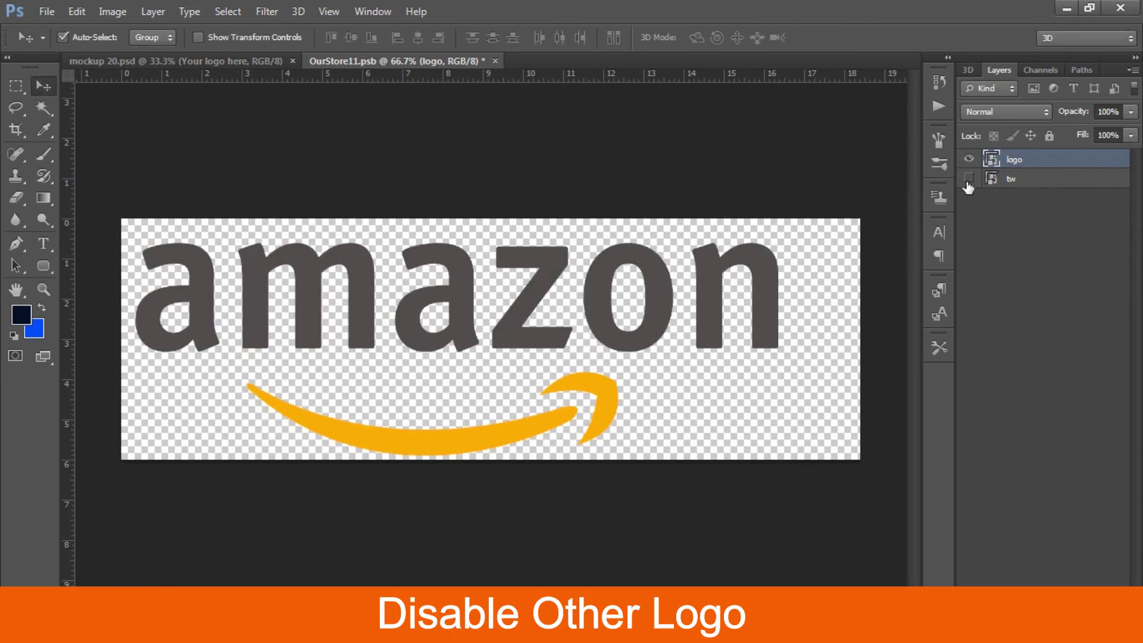
drag(601, 330, 602, 320)
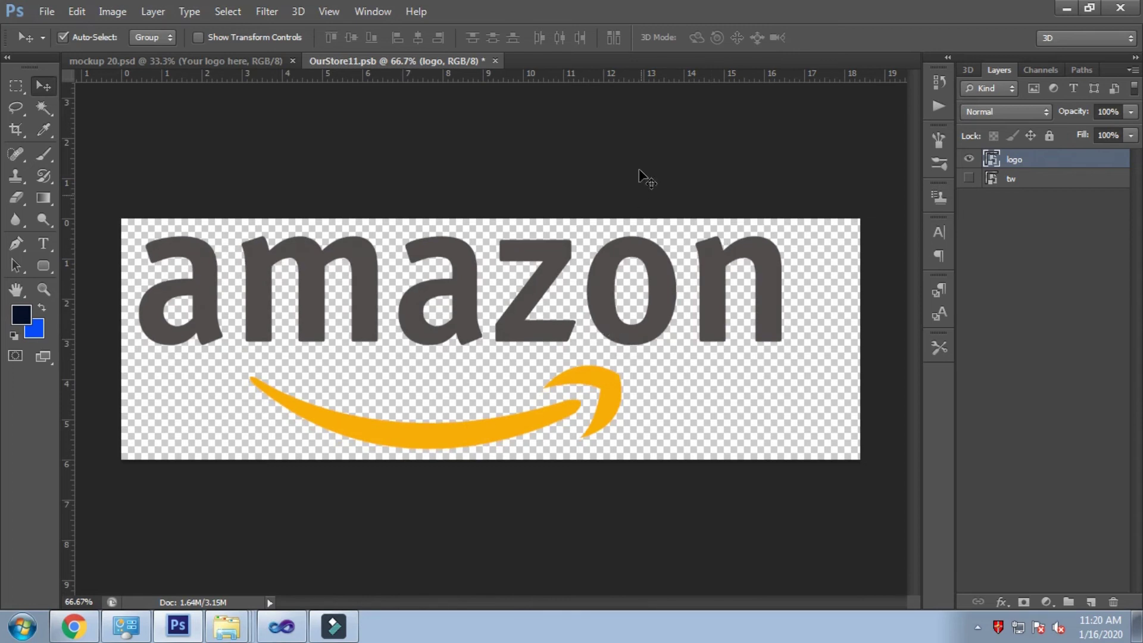
click(496, 60)
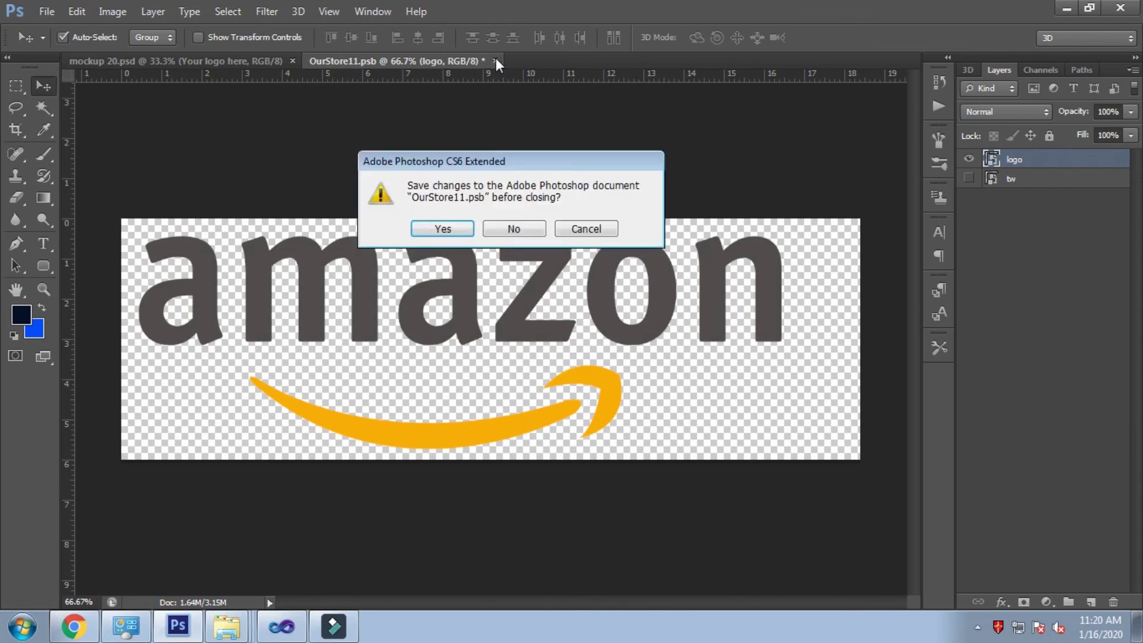
click(454, 230)
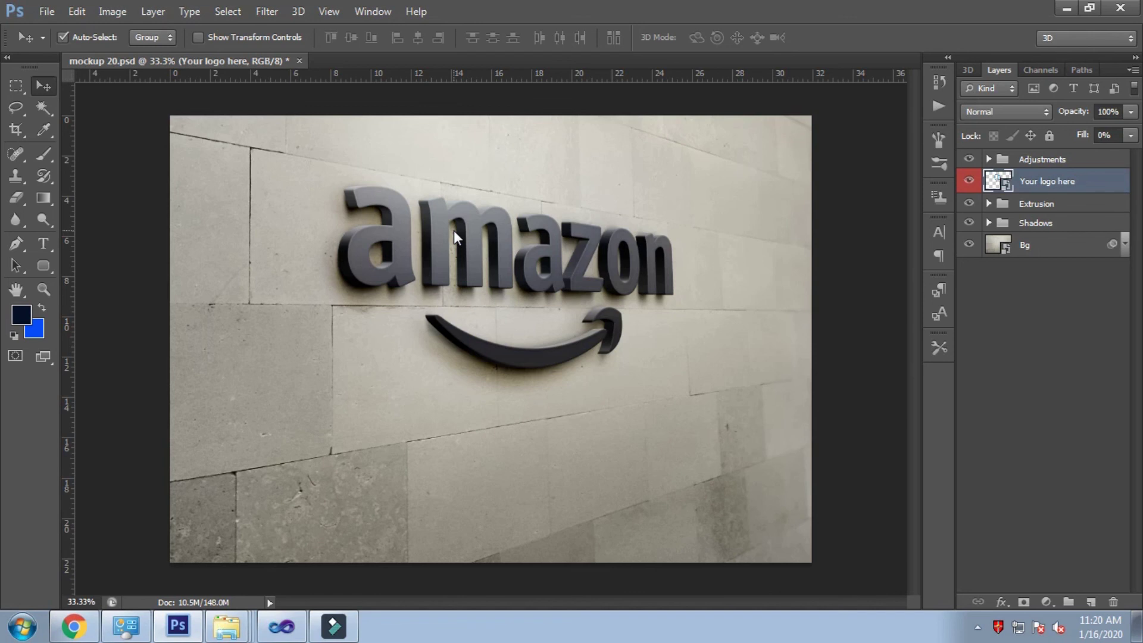
Step: Save the stone-wall mockup as the PNG 'mockup 20.png' and view it in Photo Viewer
click(46, 14)
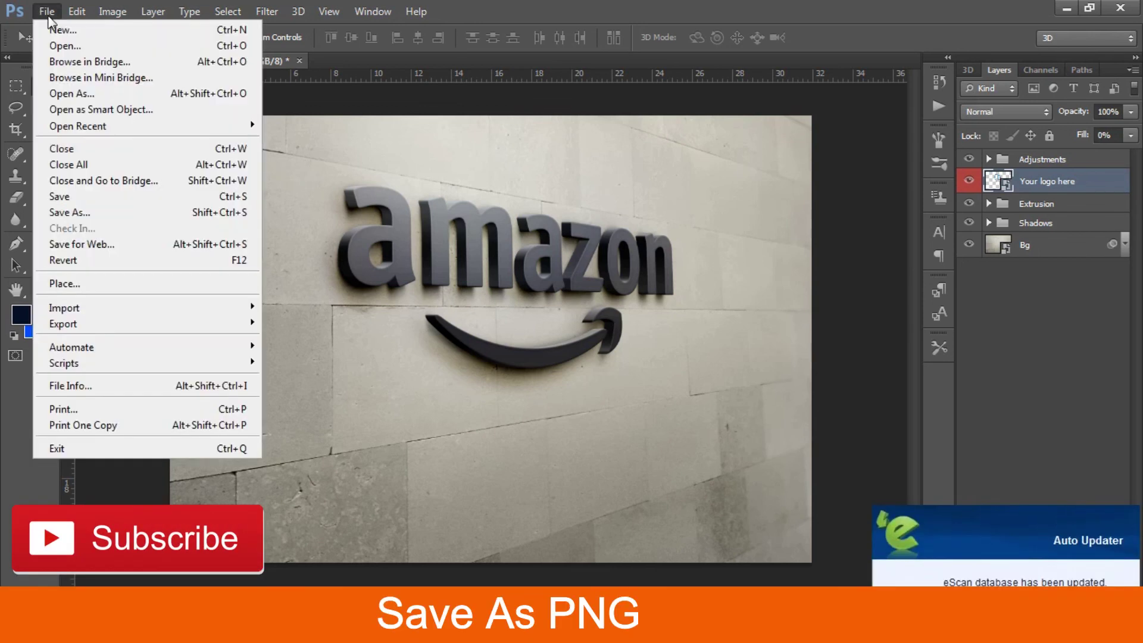
click(68, 212)
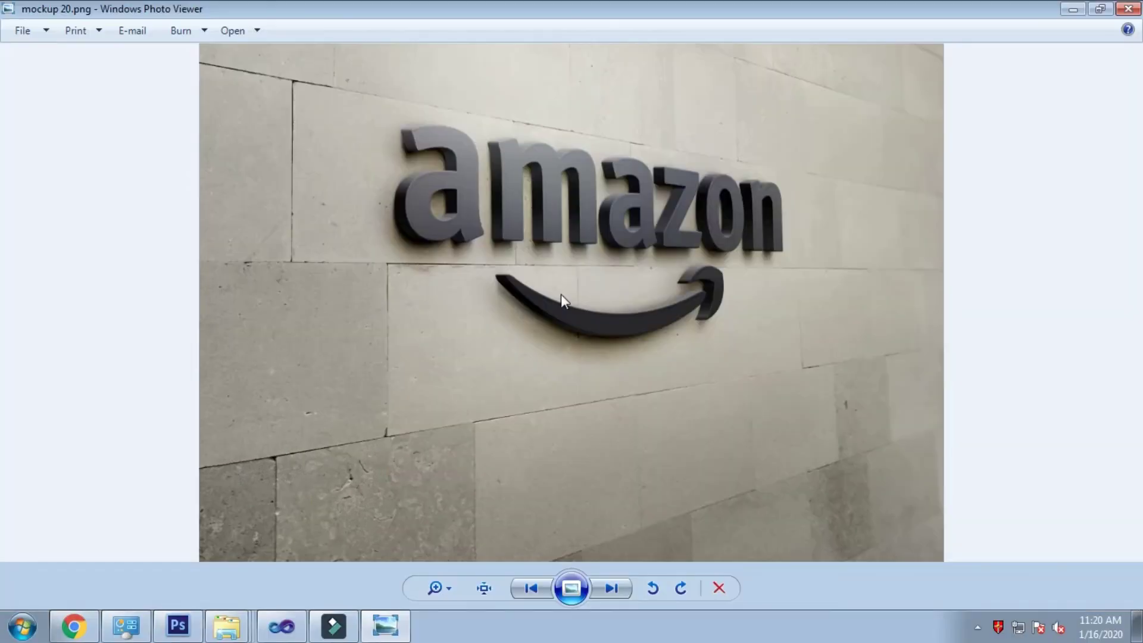
scroll(561, 294, up, 1)
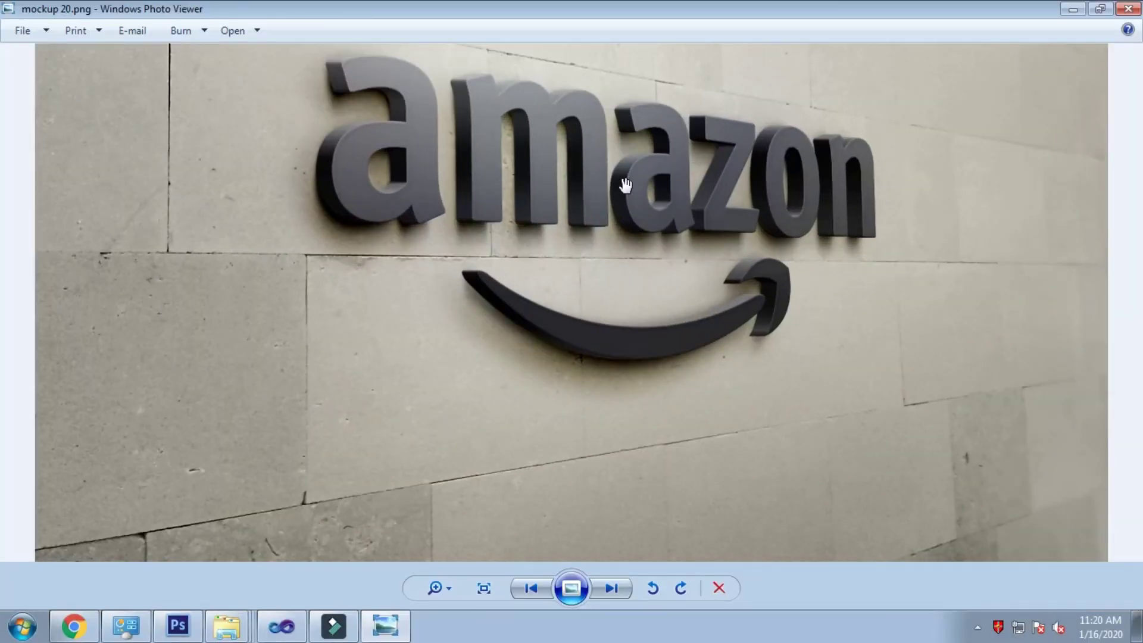
scroll(626, 185, down, 1)
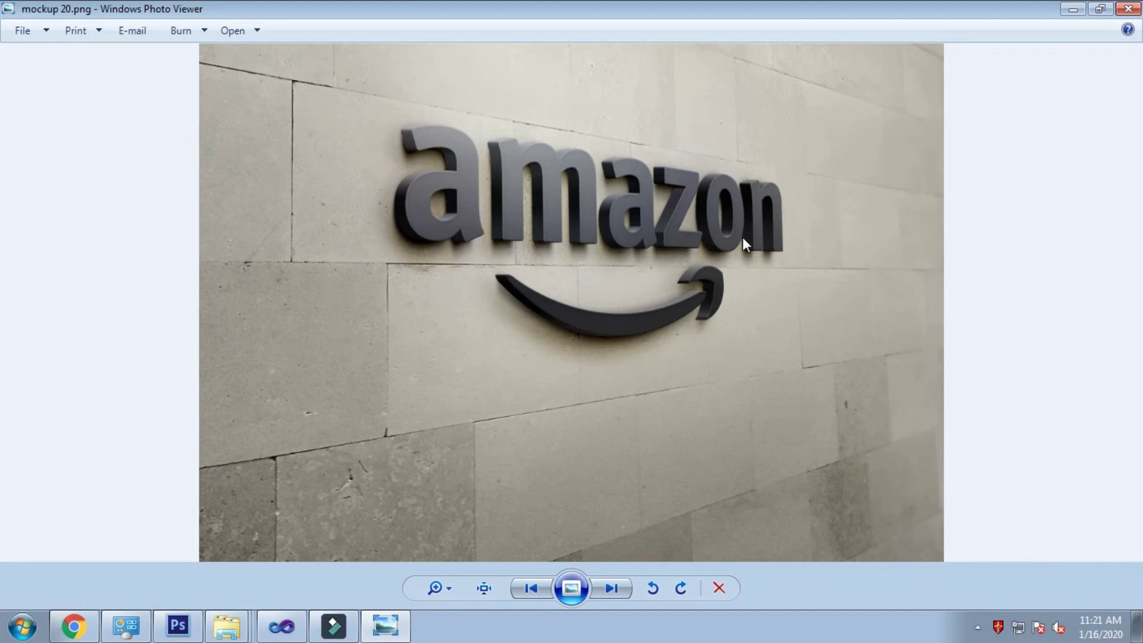